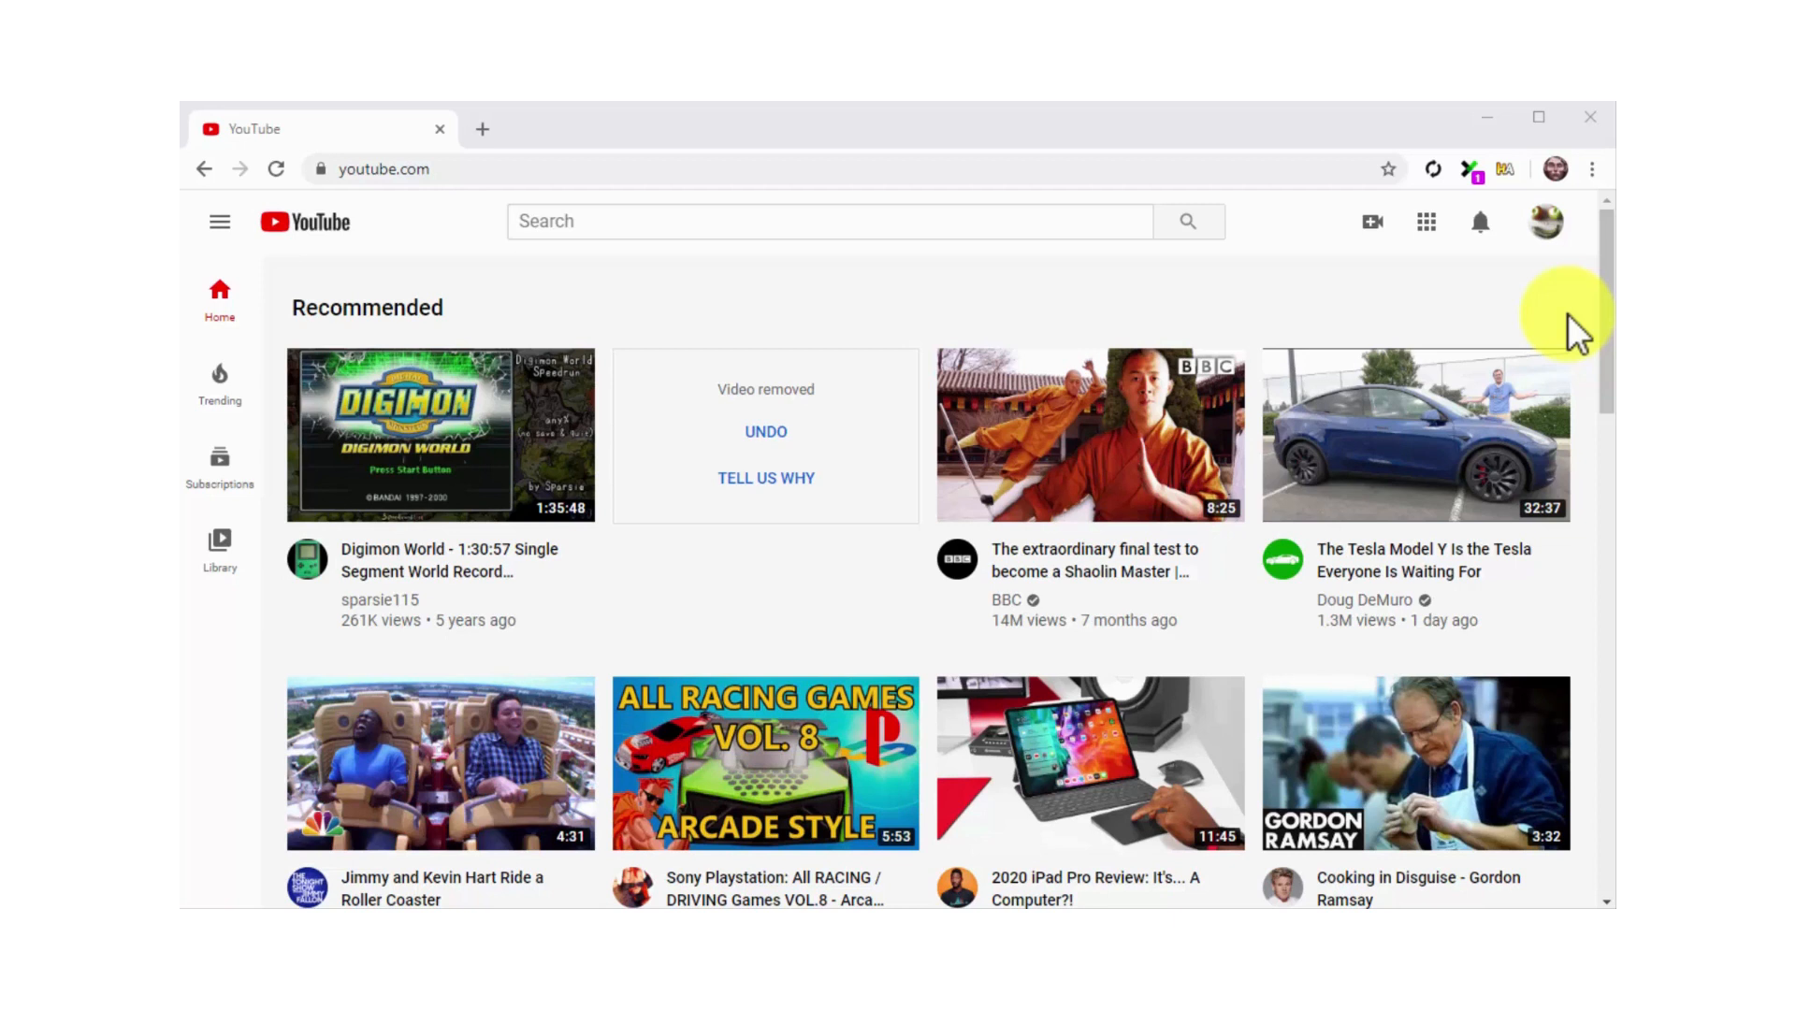
# Open the channel's live streaming page in YouTube Studio and allow it to use the microphone and camera
pyautogui.click(1545, 230)
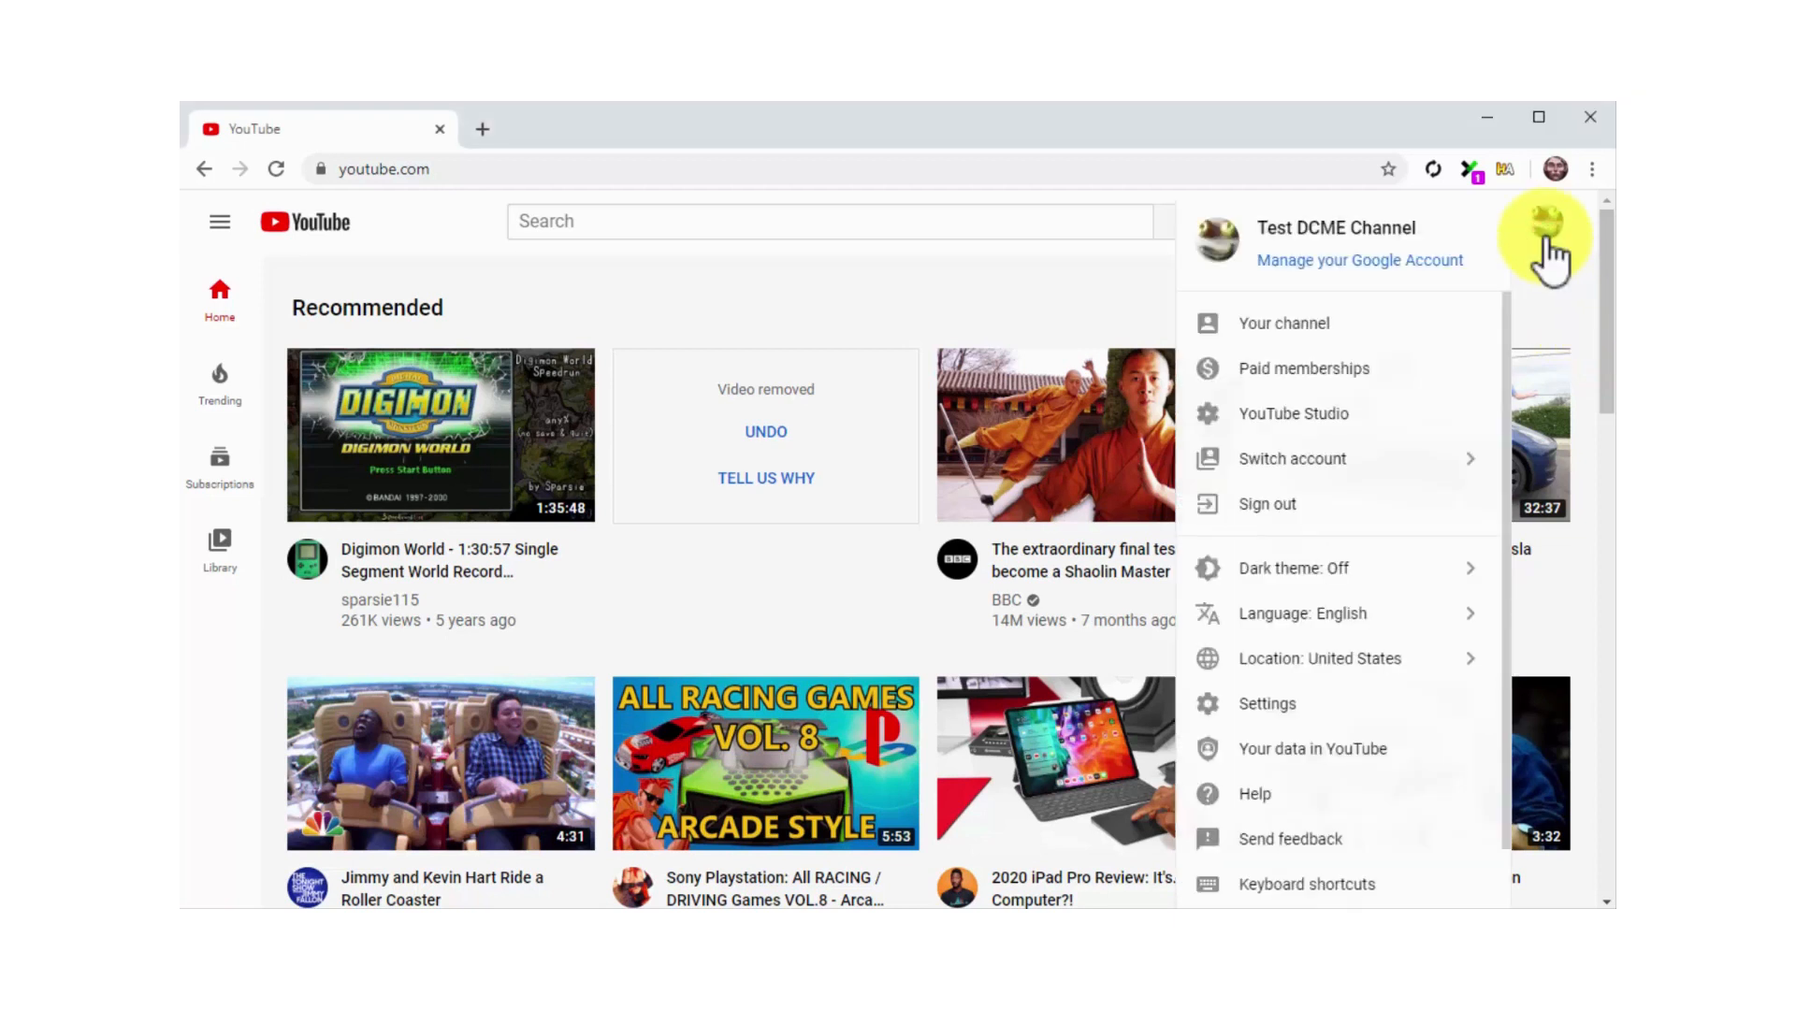
pyautogui.click(1384, 400)
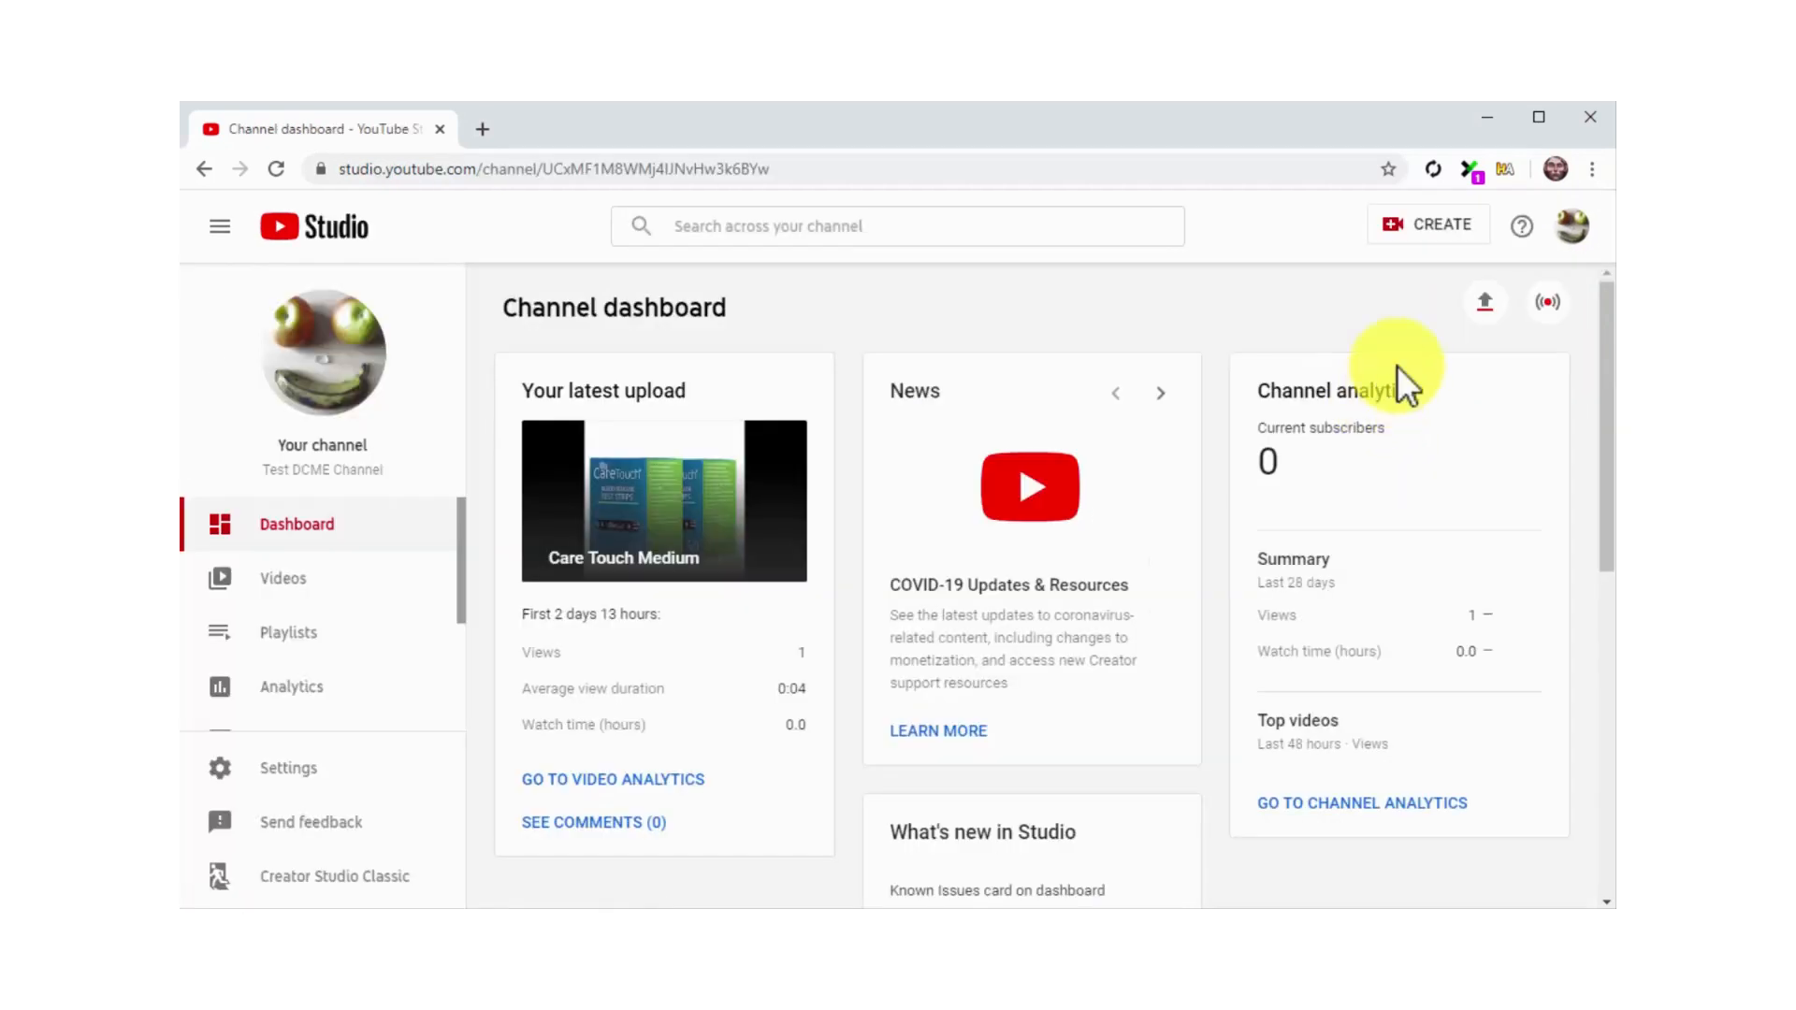
pyautogui.click(1441, 229)
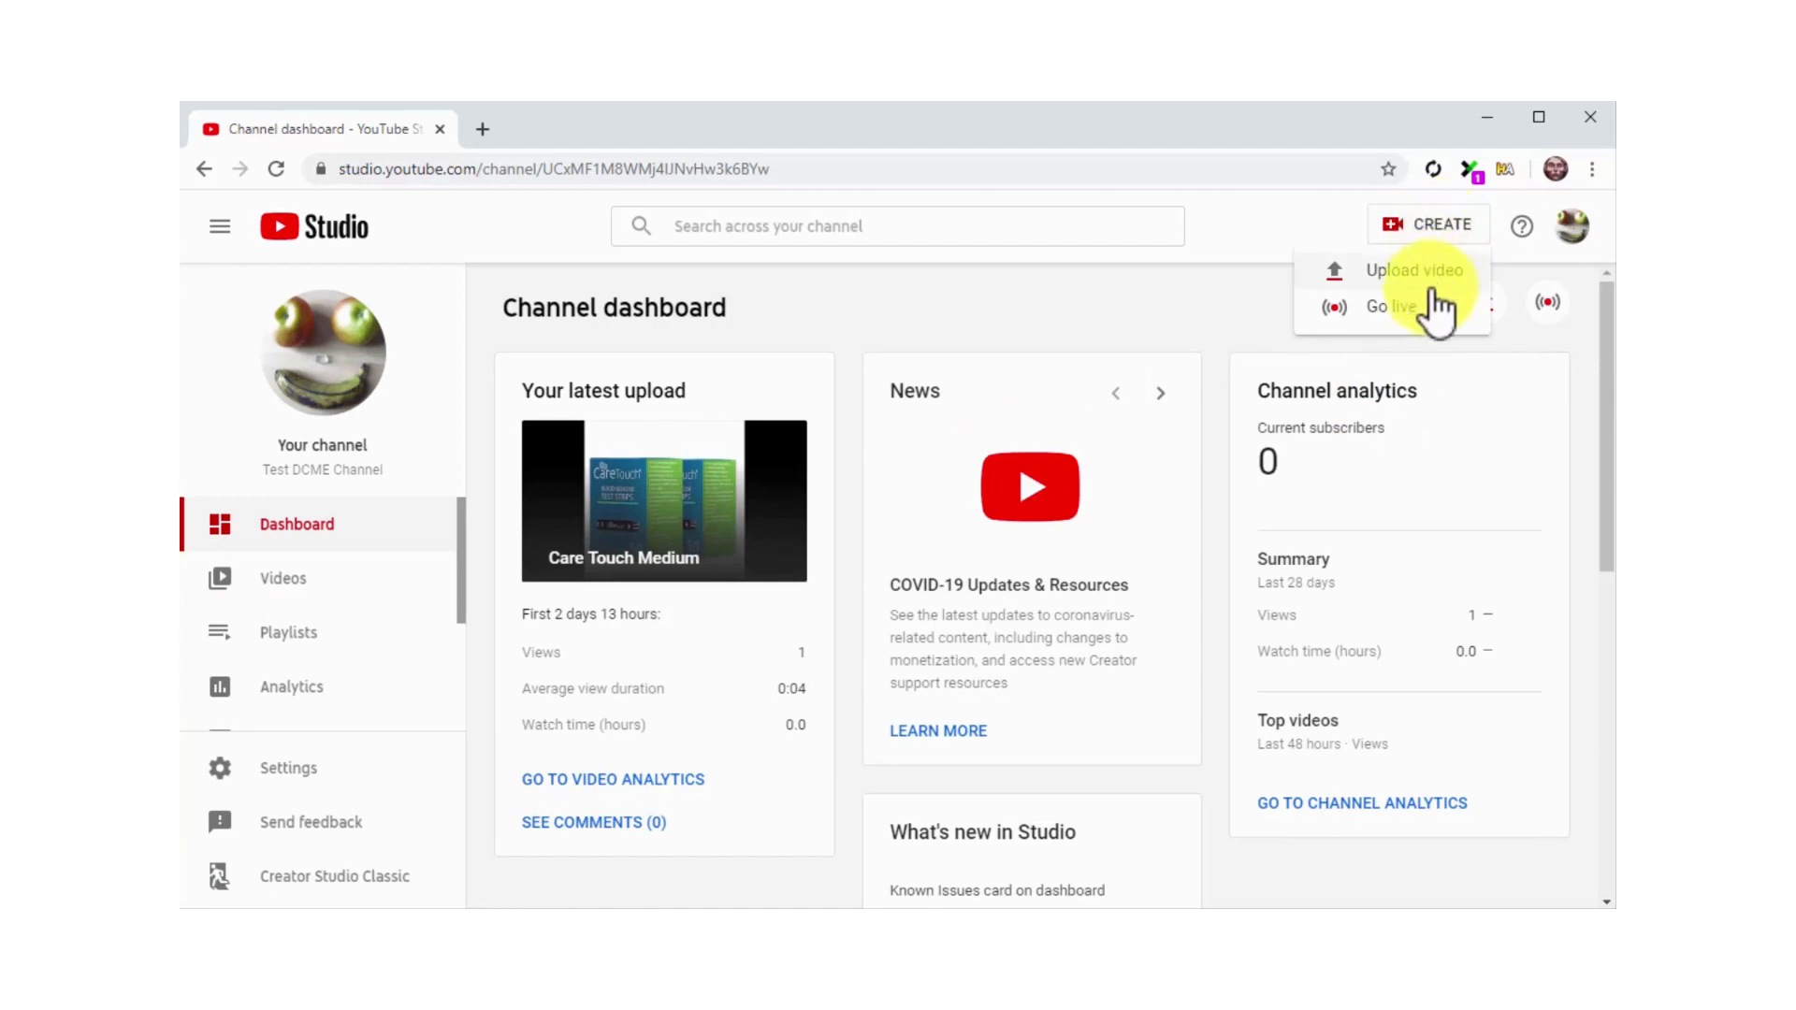
pyautogui.click(1431, 313)
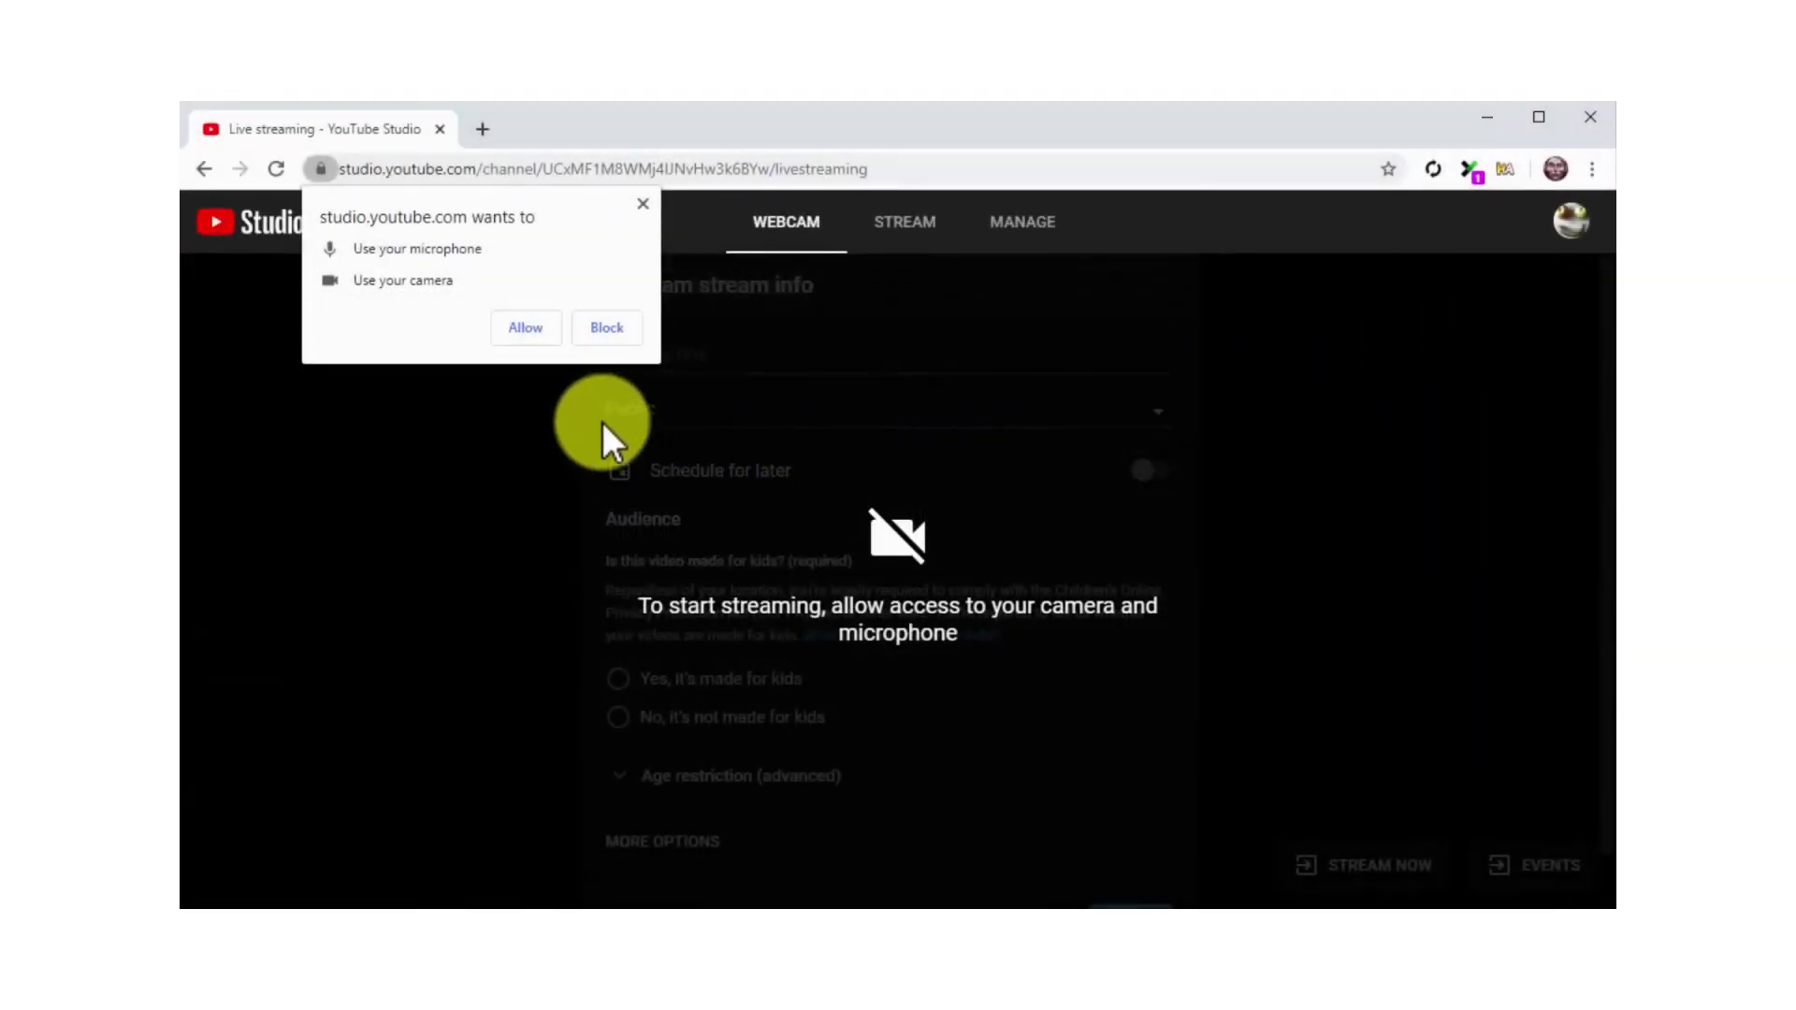
pyautogui.click(525, 327)
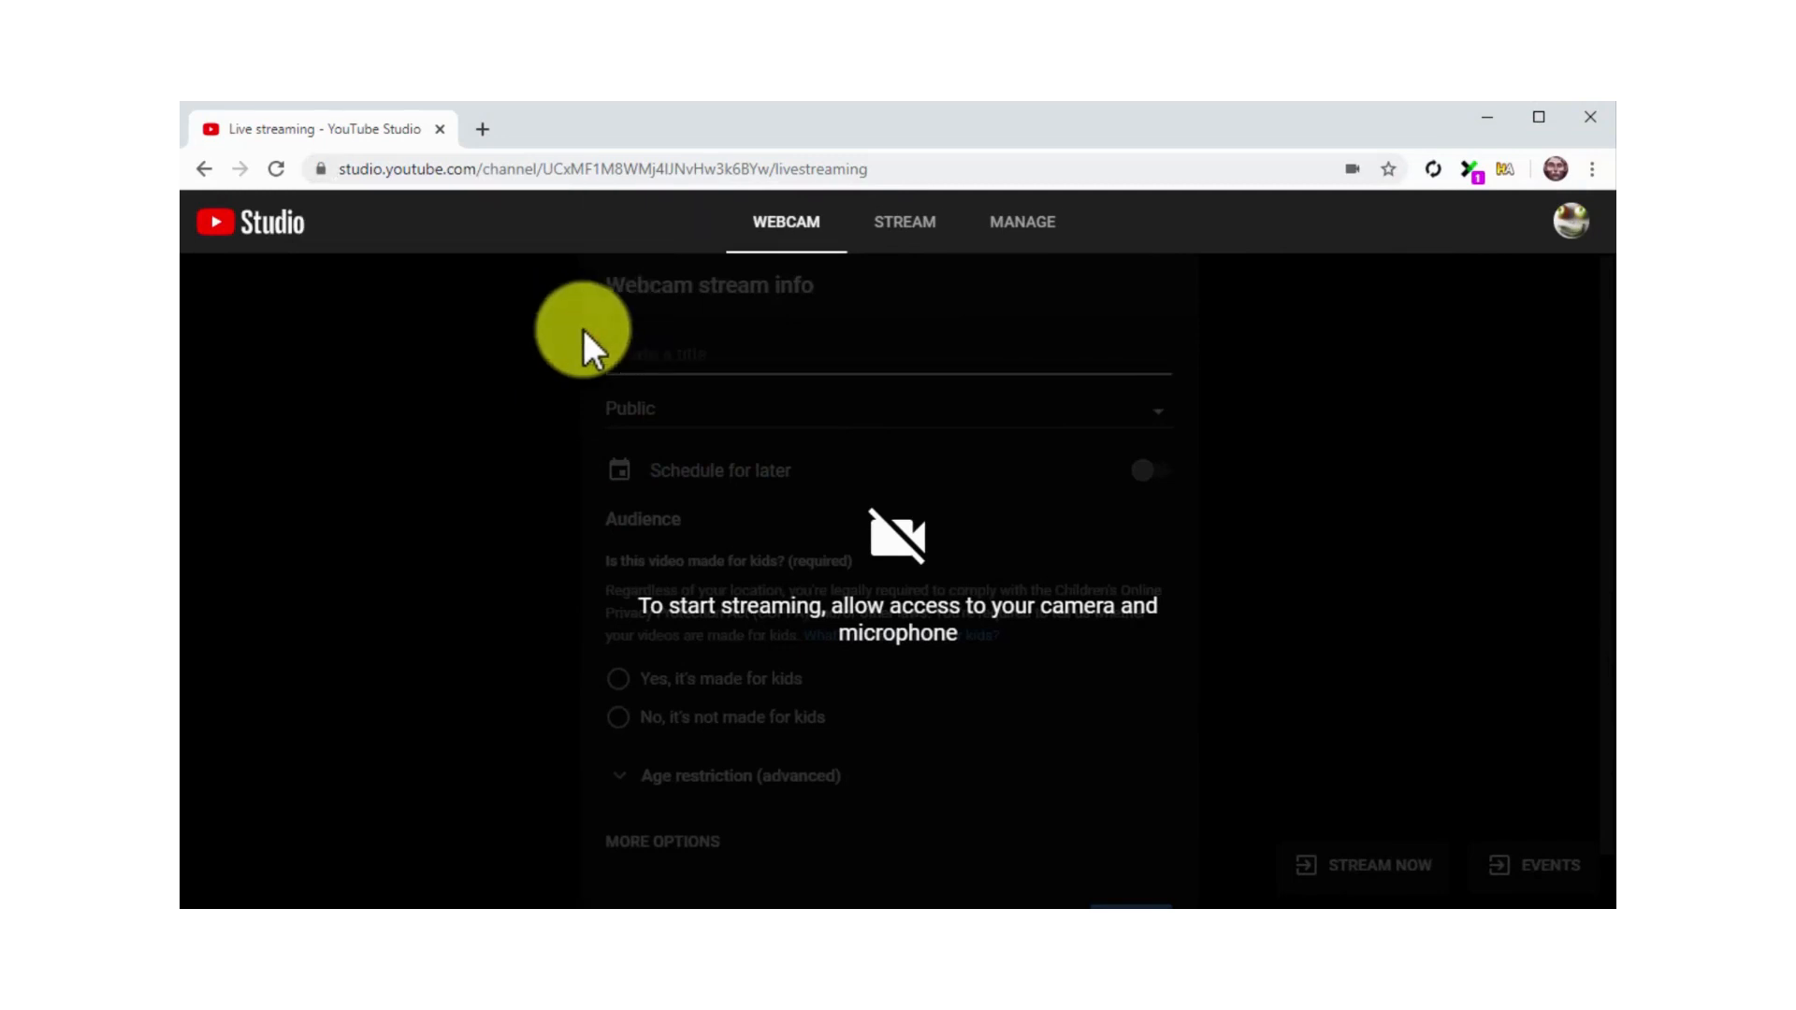
# Open the new stream setup instead of the webcam one and title the stream "Make Money With Local Marketing Sites"
pyautogui.click(915, 254)
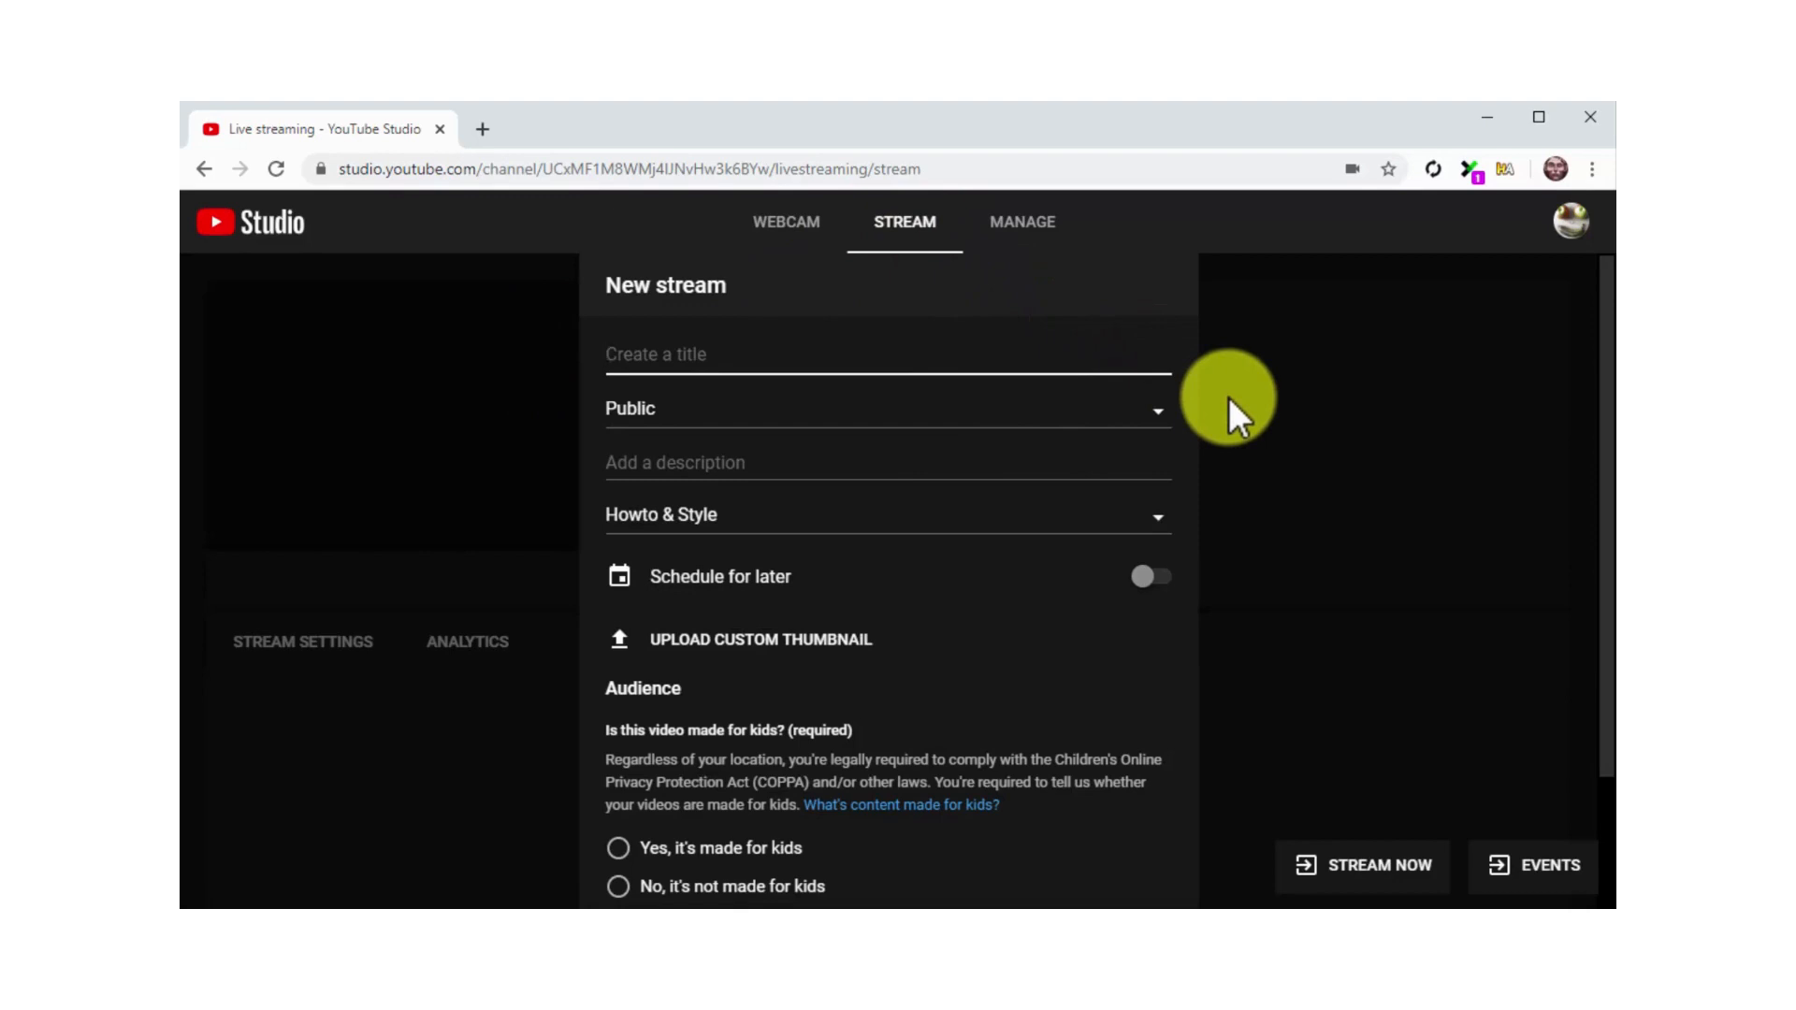
pyautogui.write('Make Money With Local Marketing Sites')
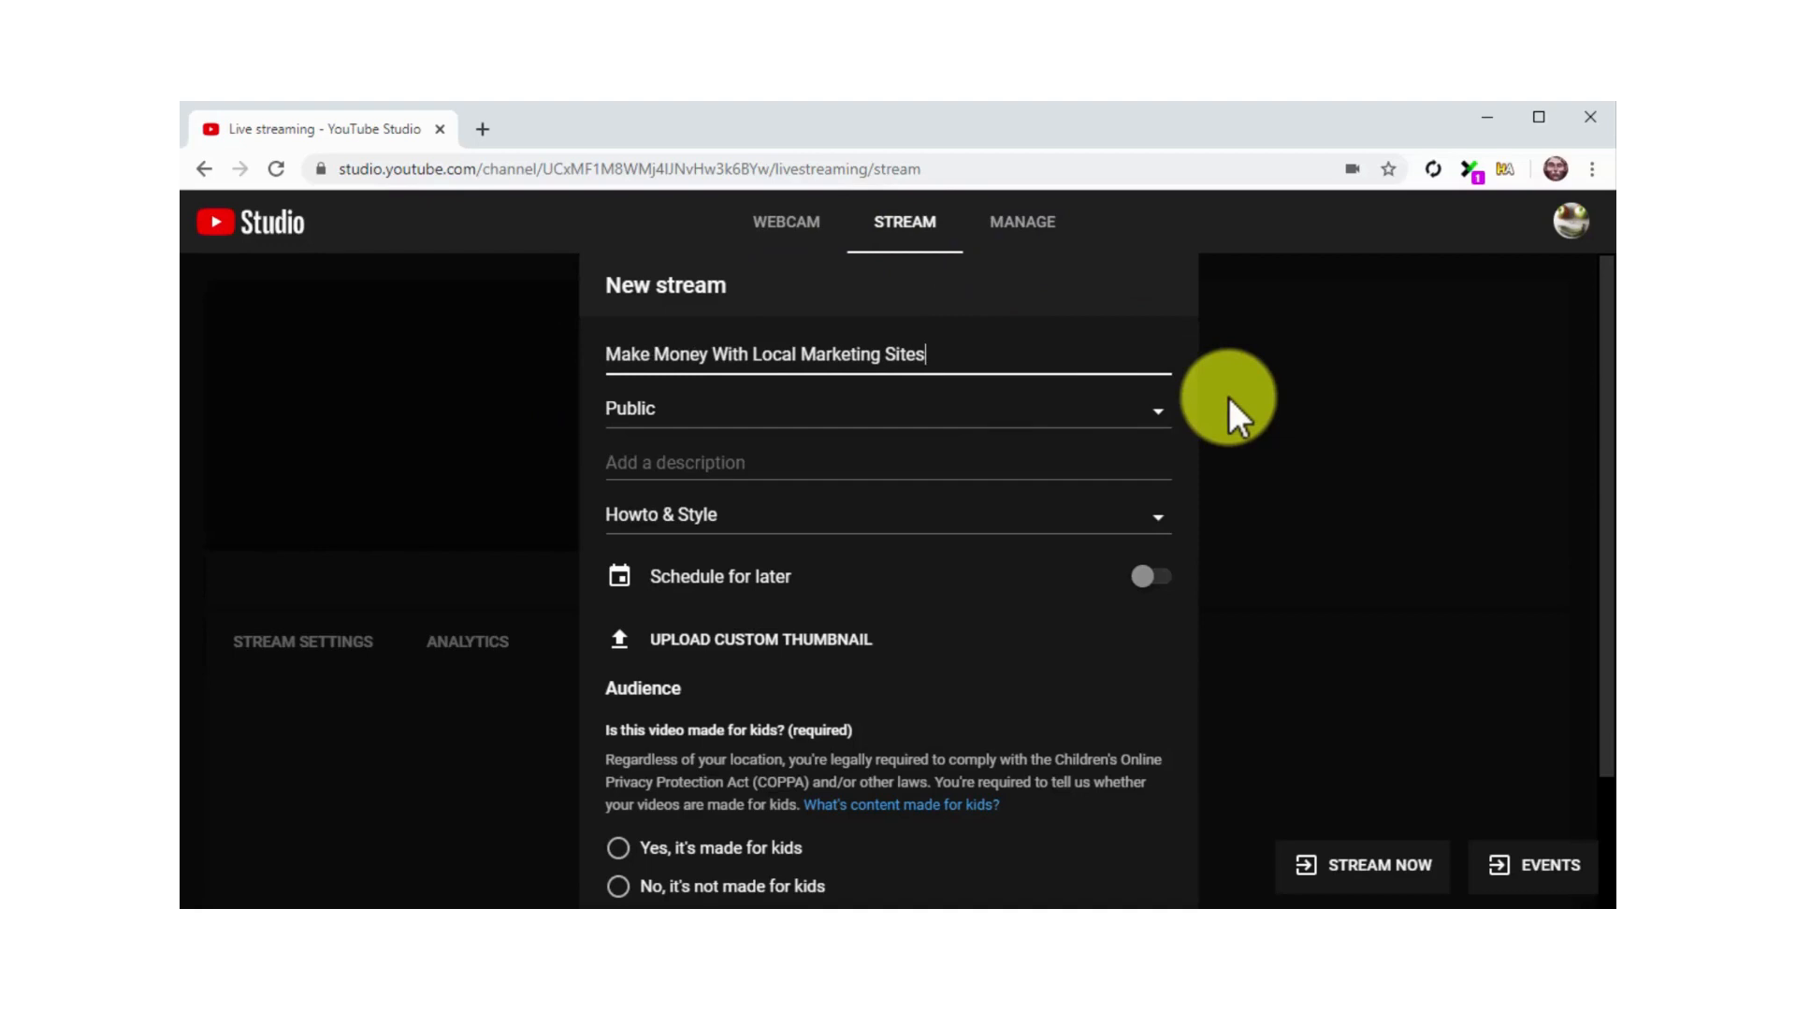
pyautogui.click(1112, 460)
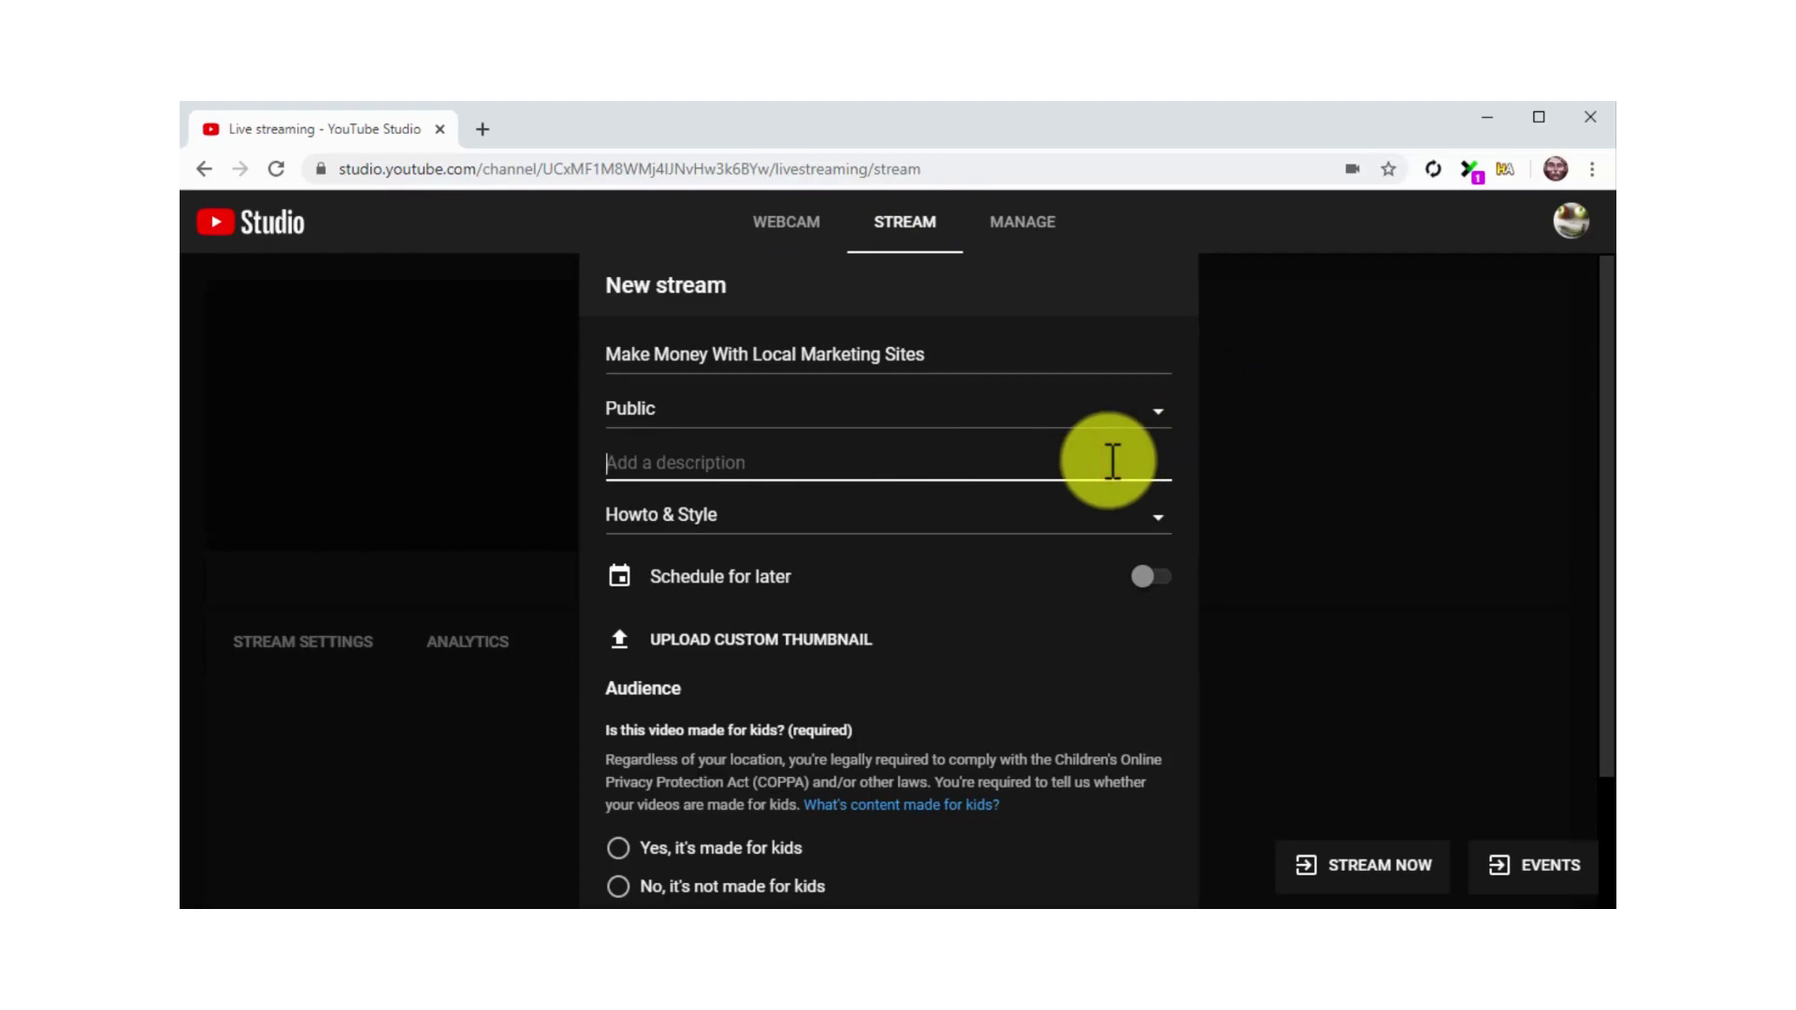
pyautogui.write('Would you l')
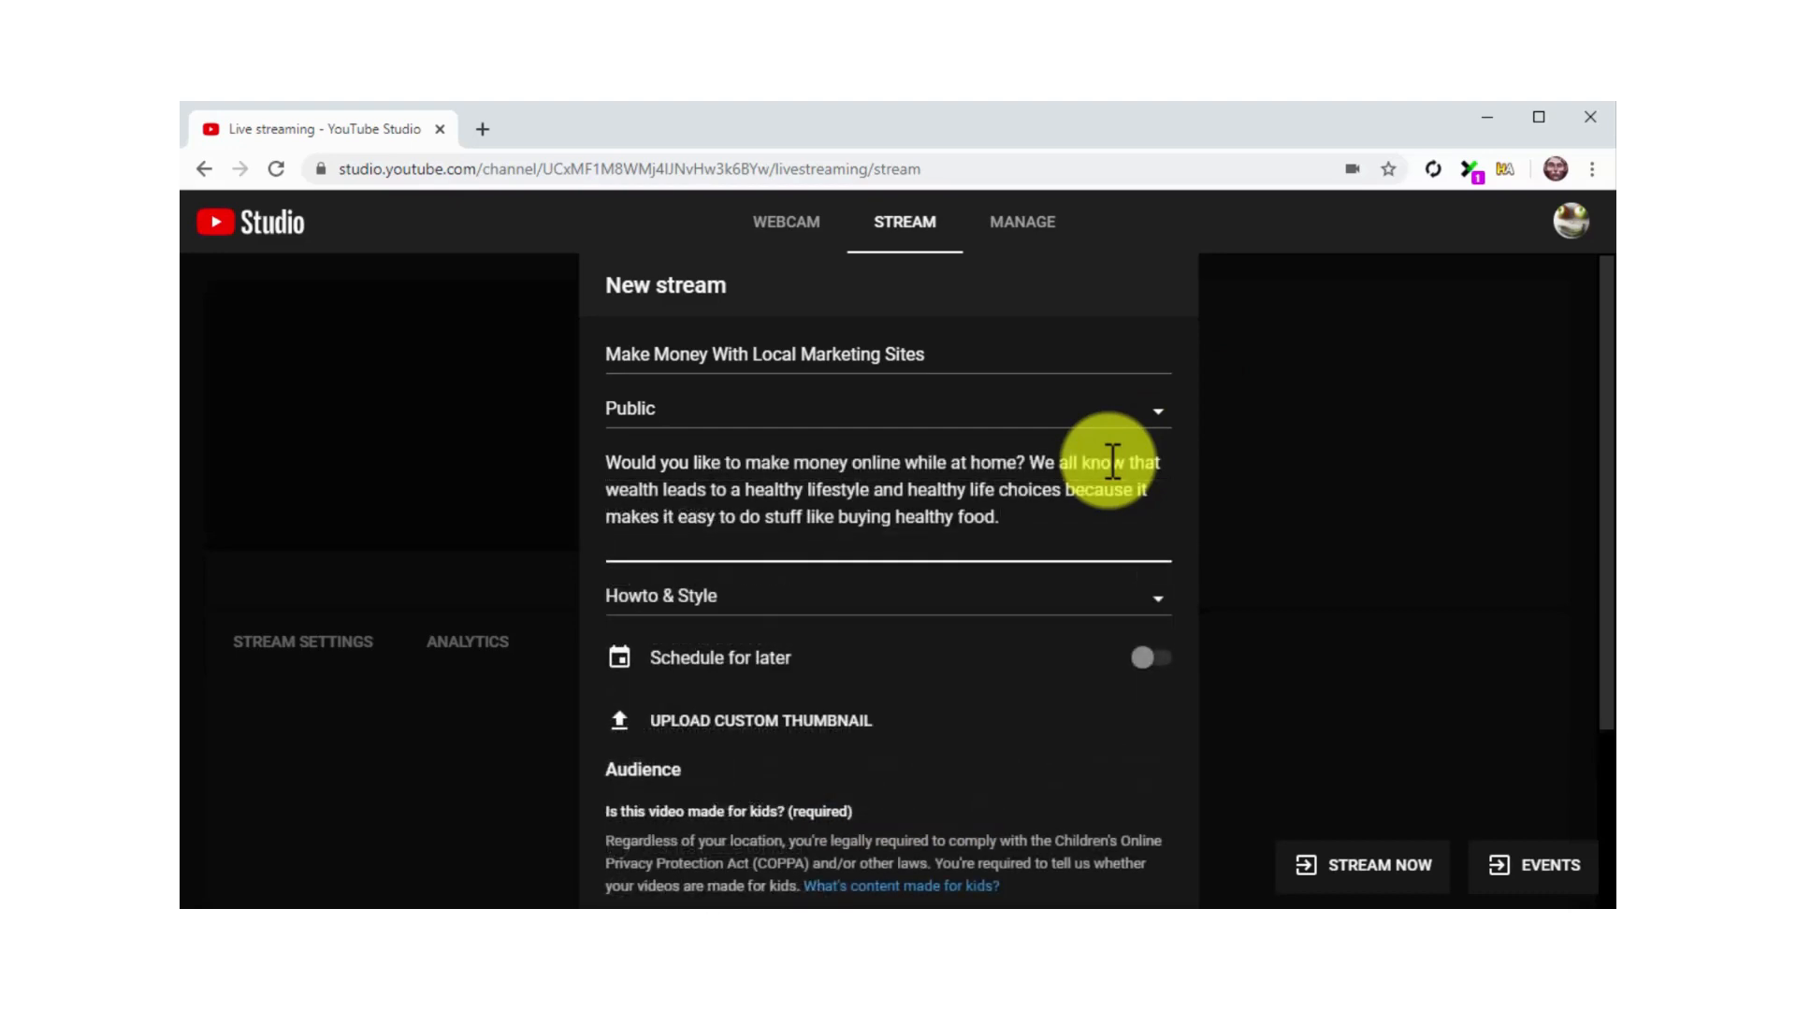
pyautogui.write('Today we')
pyautogui.write('click on the link down below to check the product page!')
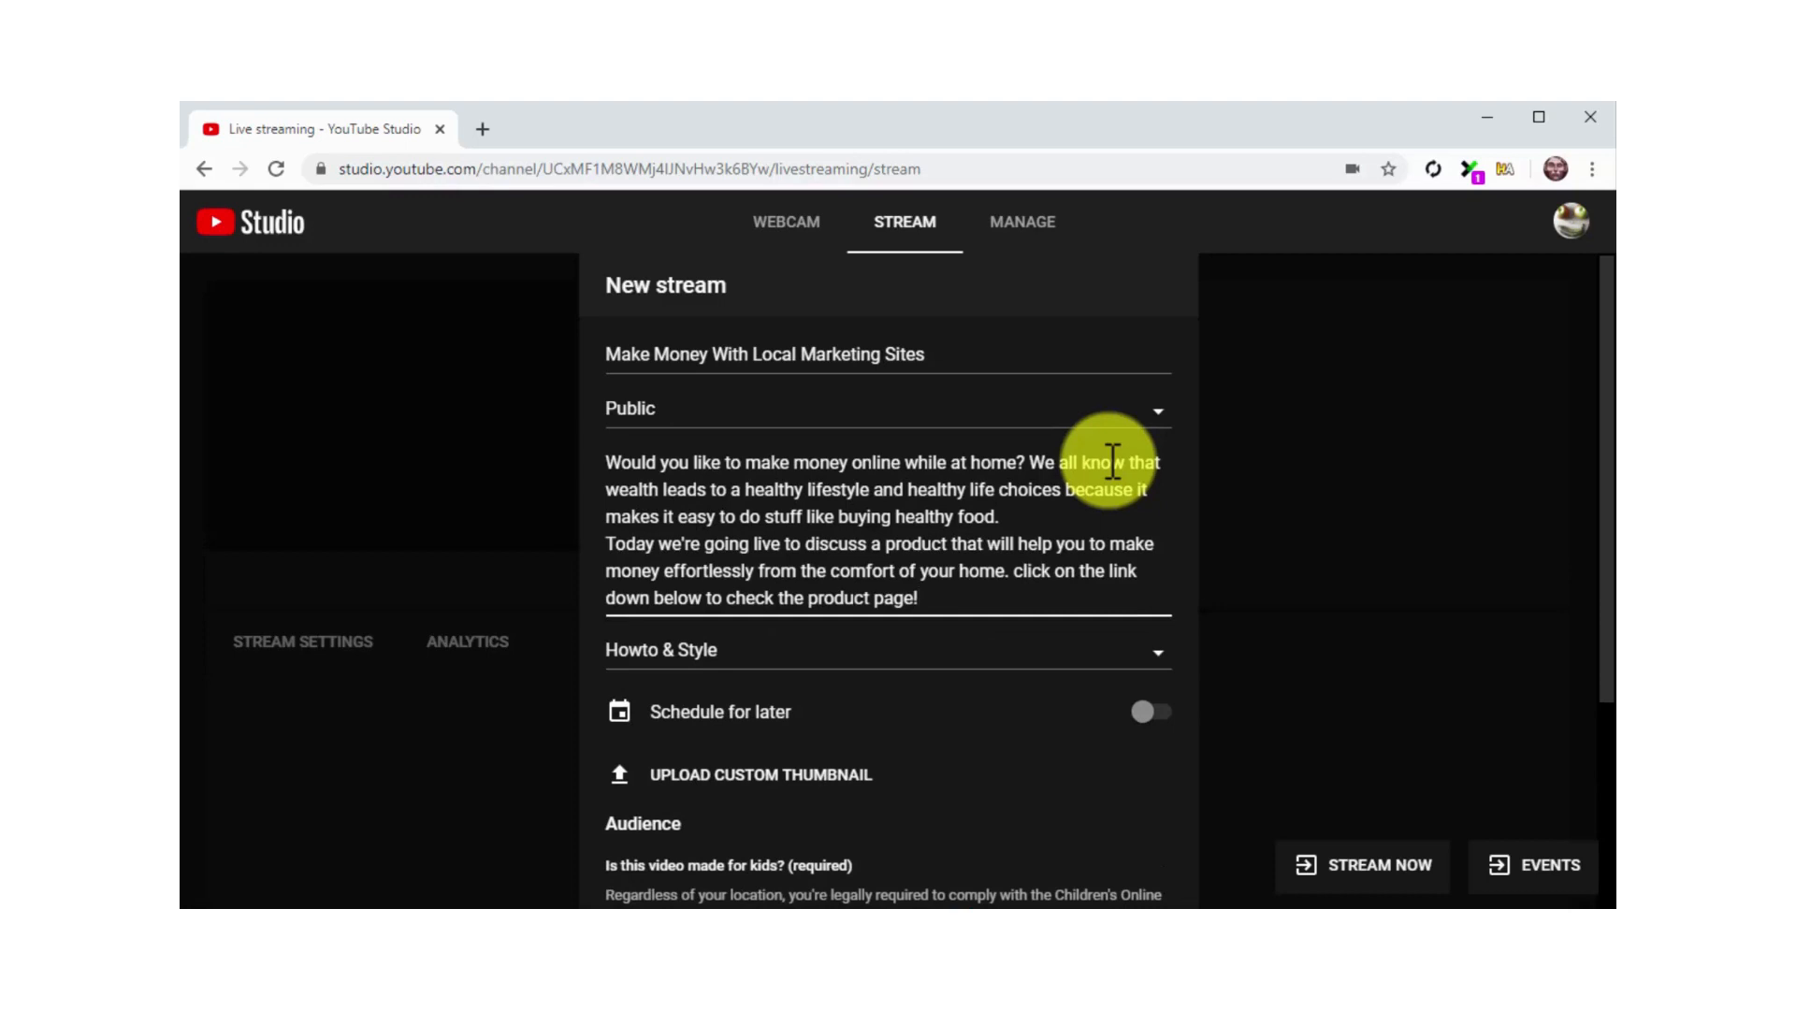
pyautogui.press('Return')
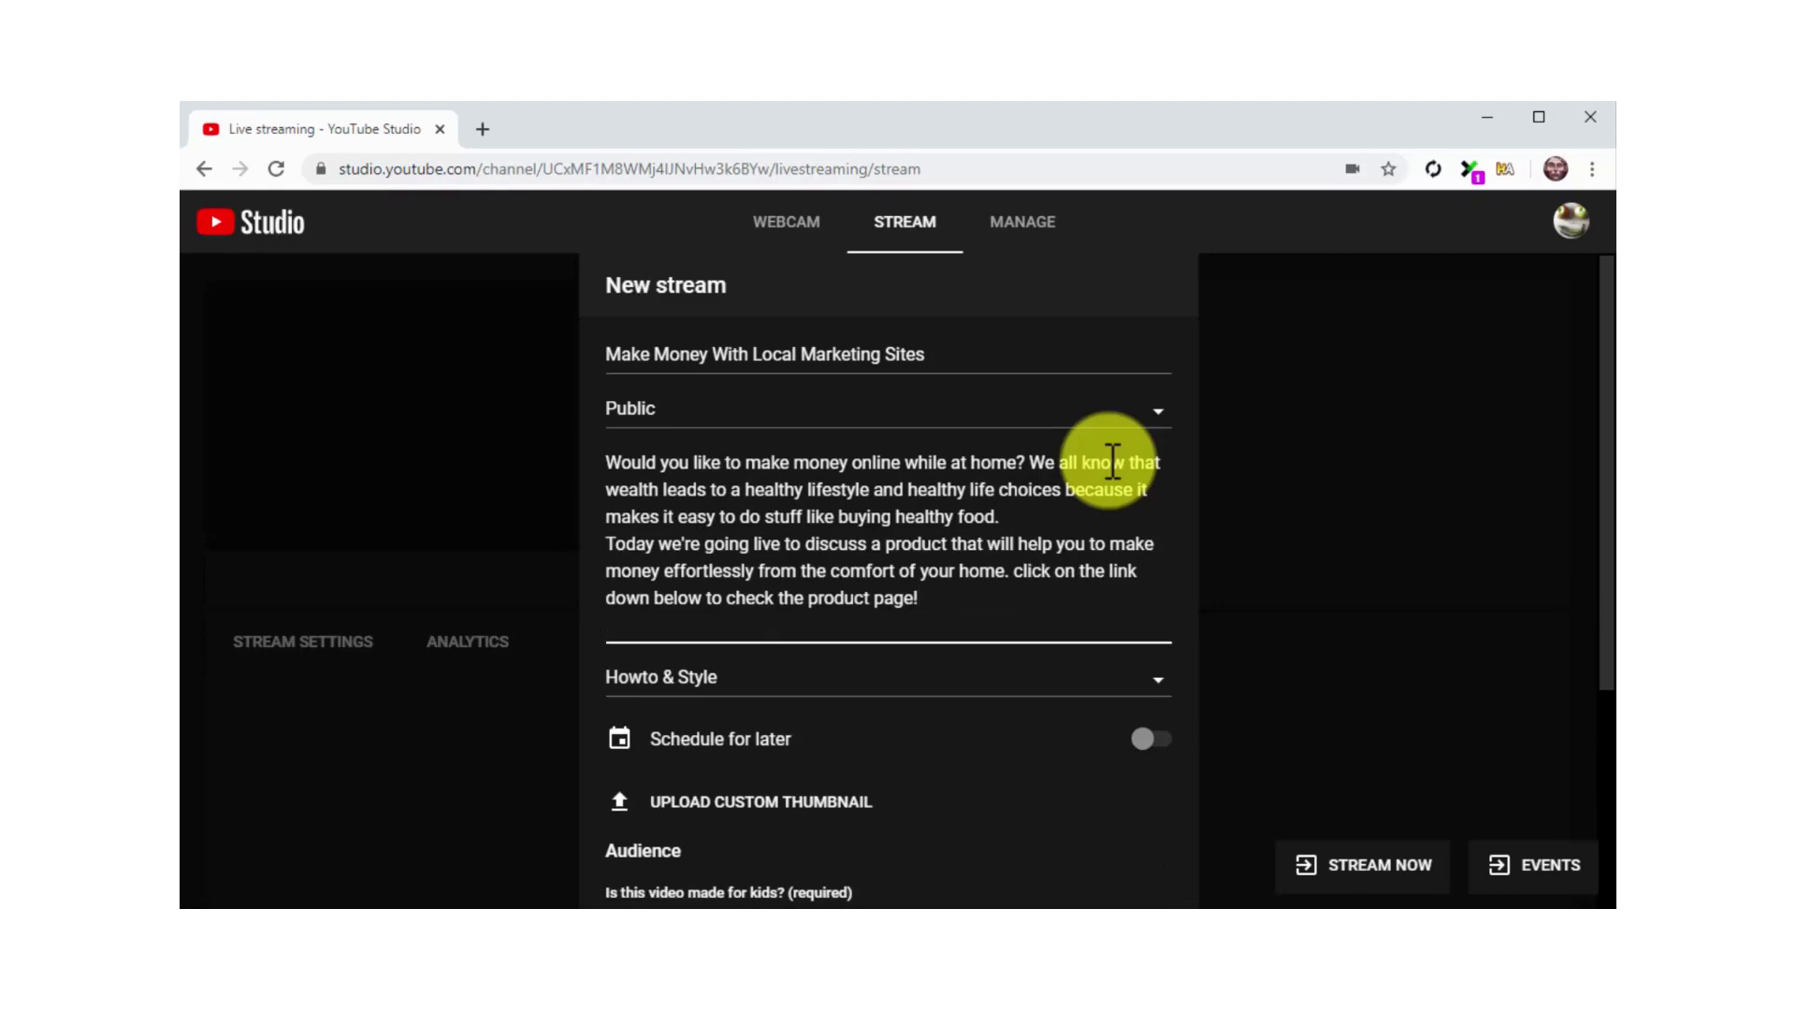
pyautogui.press('Return')
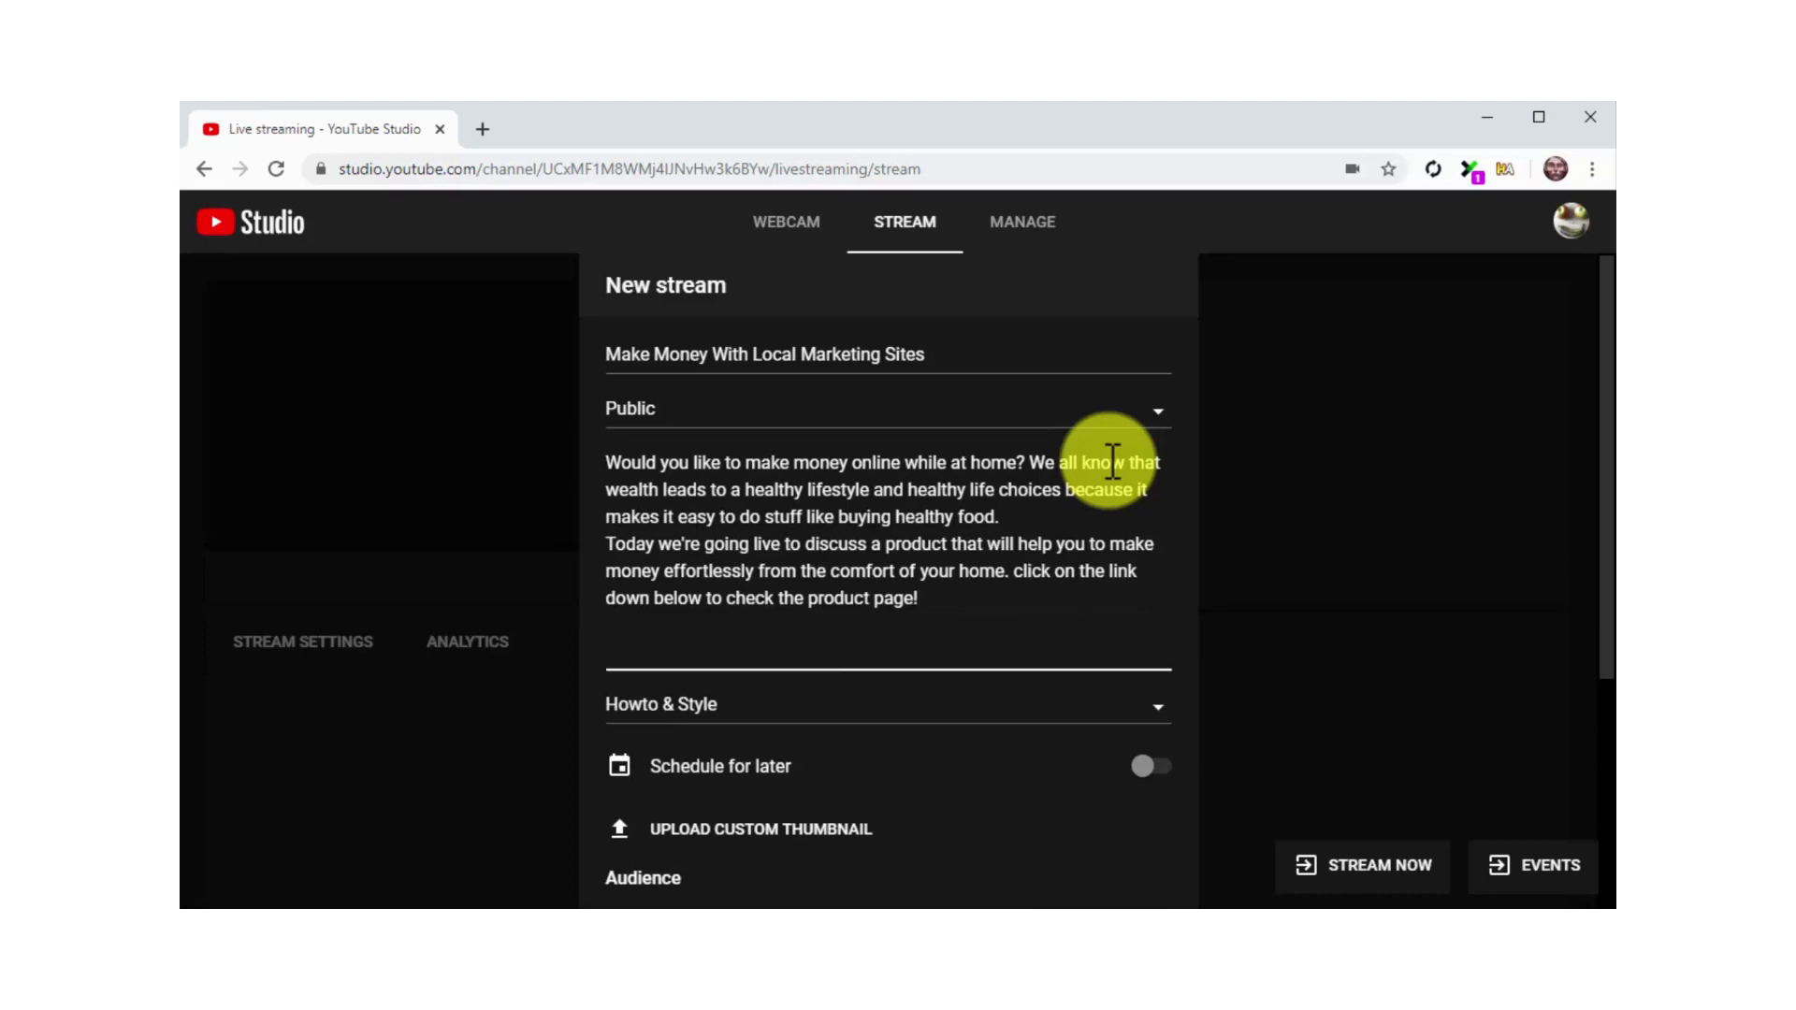
pyautogui.write('https://localsitesgo.com/jv/')
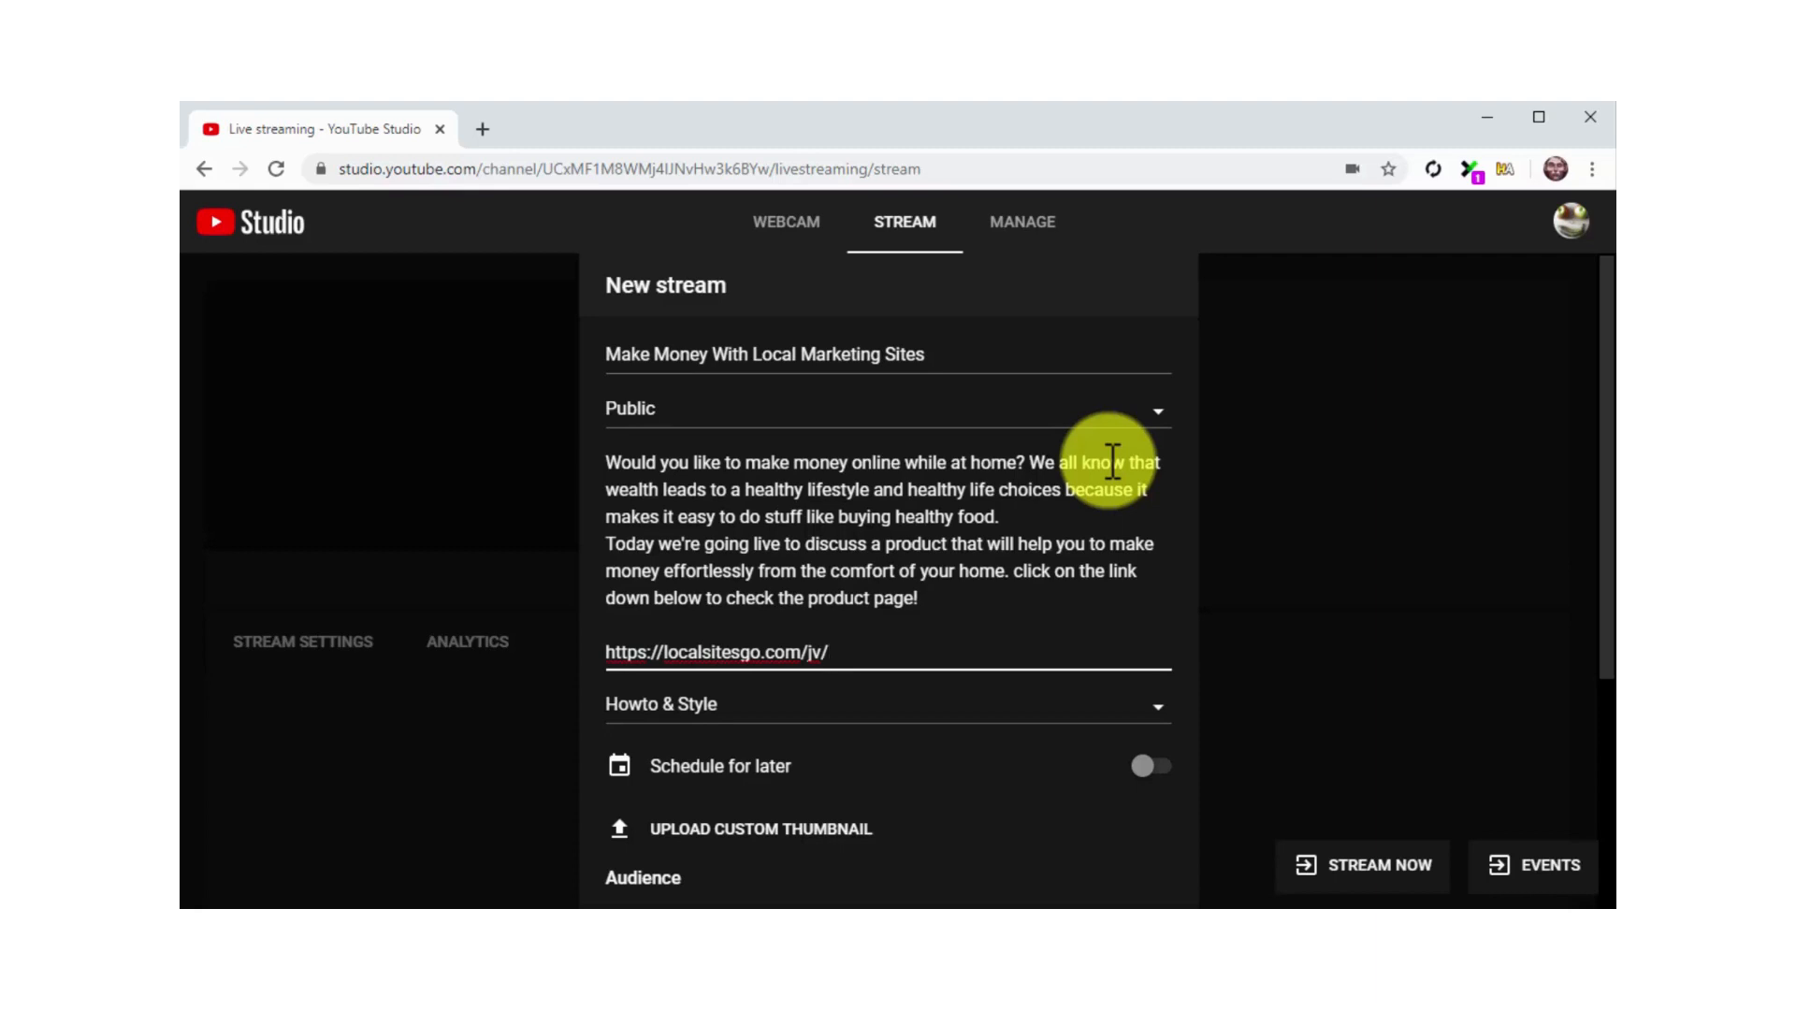
# Choose Public as the stream's visibility and Education as its category
pyautogui.click(1091, 417)
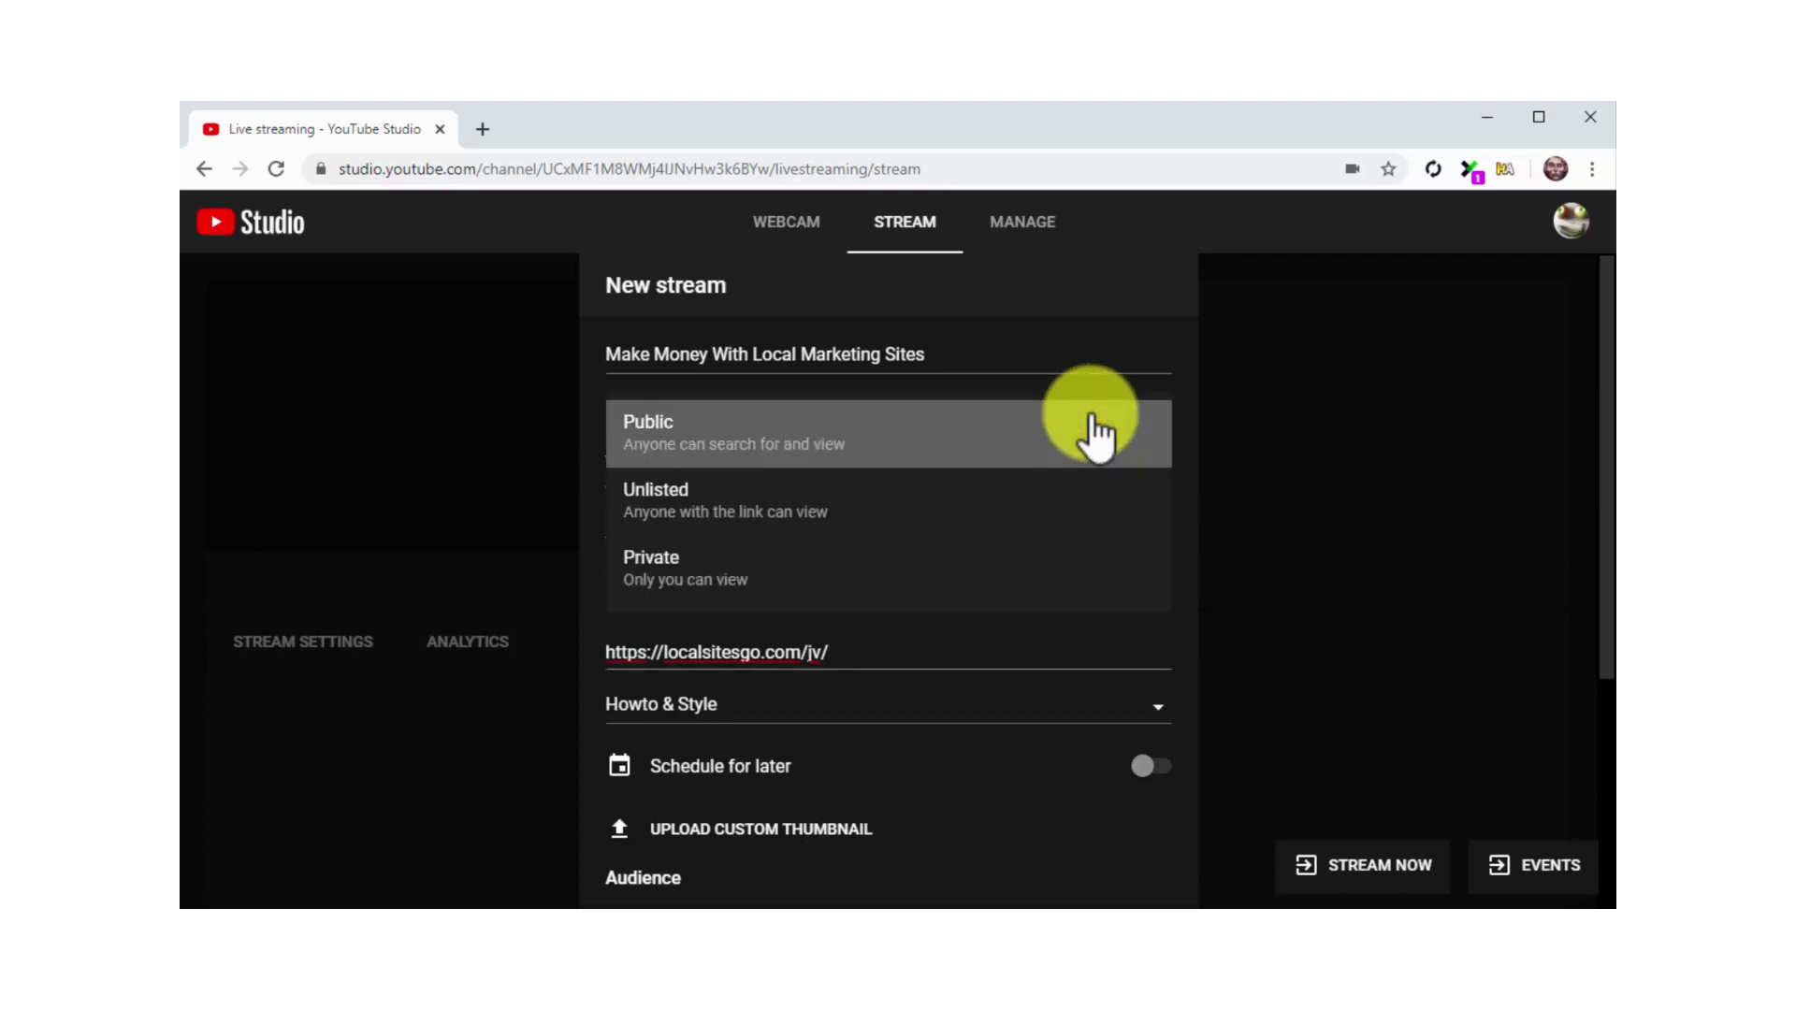
pyautogui.click(1085, 458)
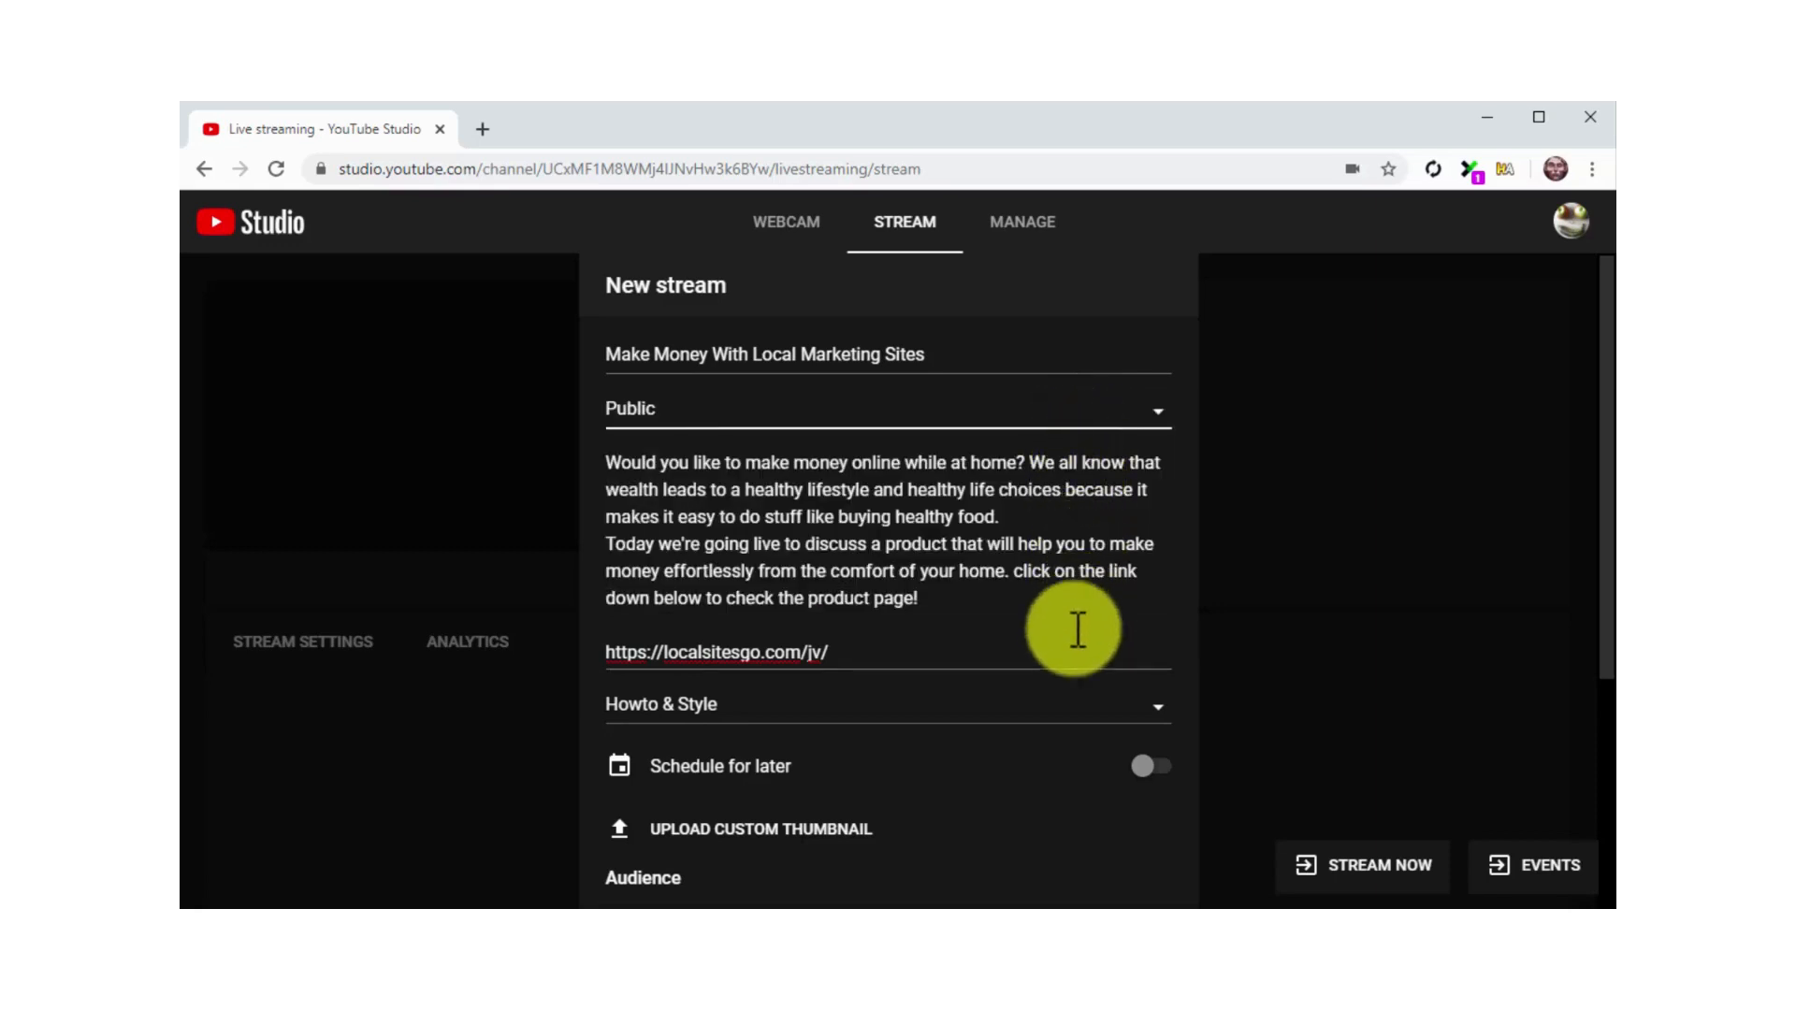
pyautogui.click(1073, 708)
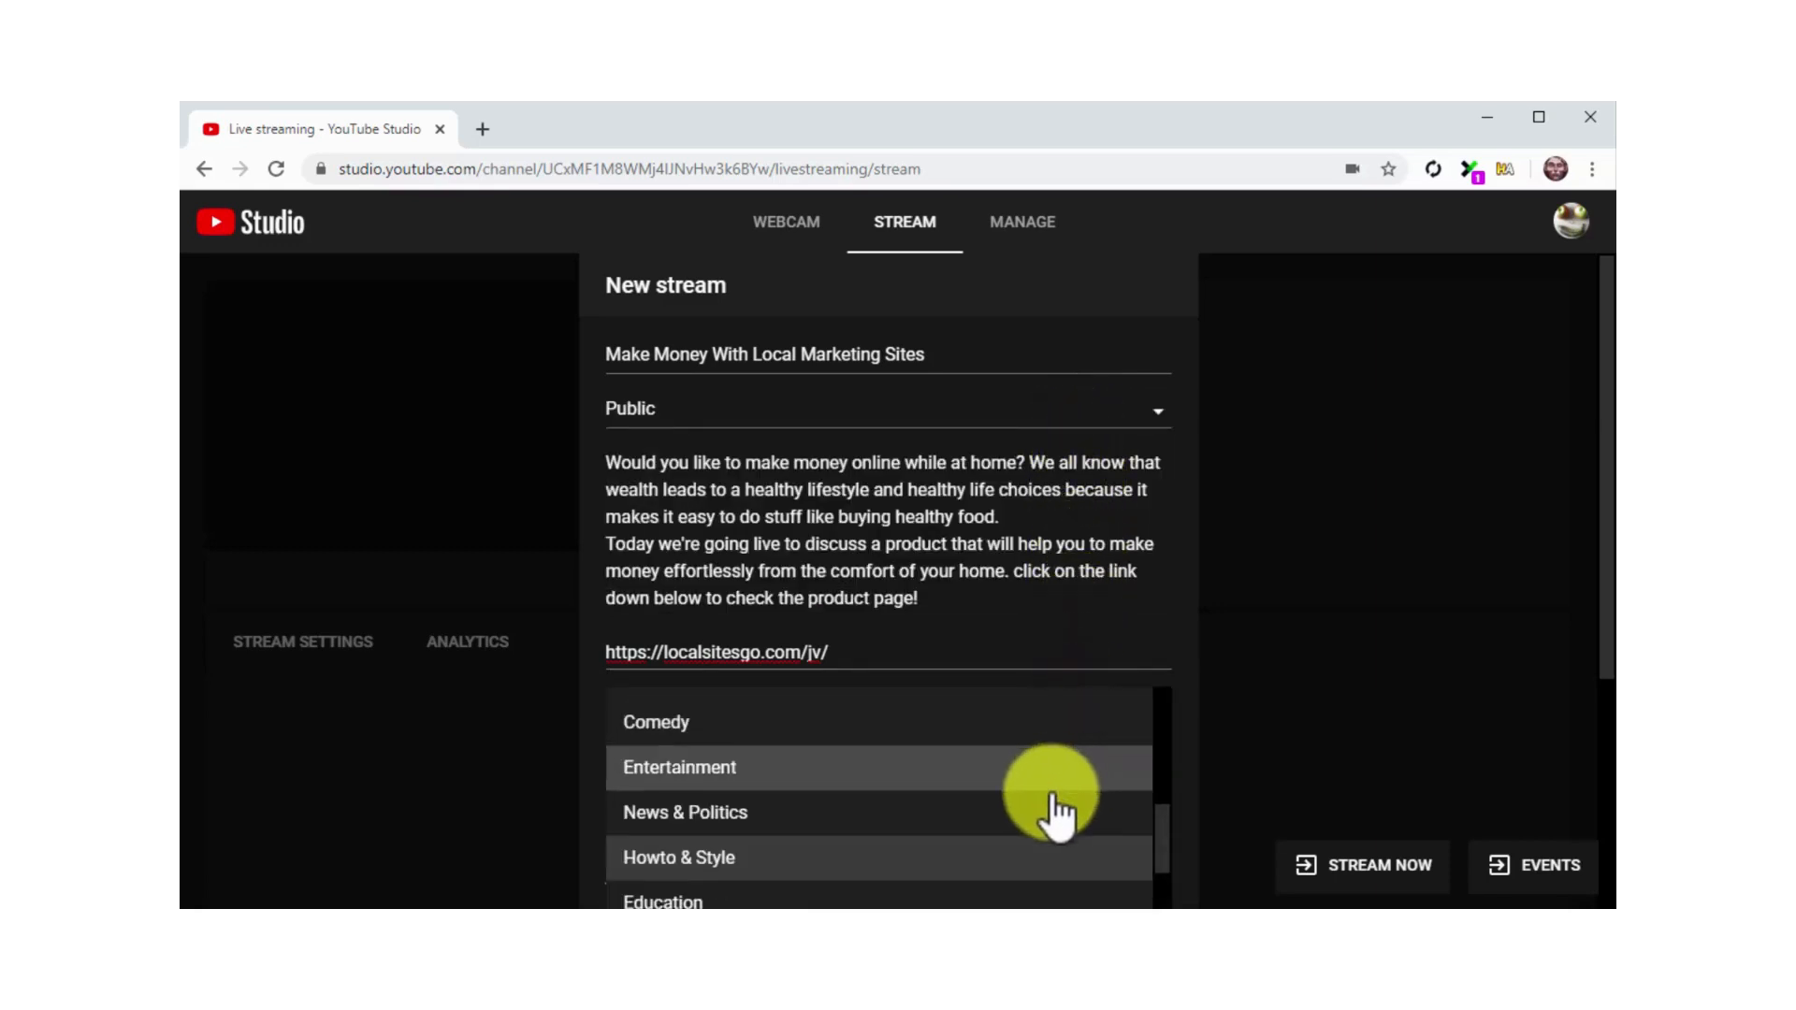
pyautogui.click(1041, 900)
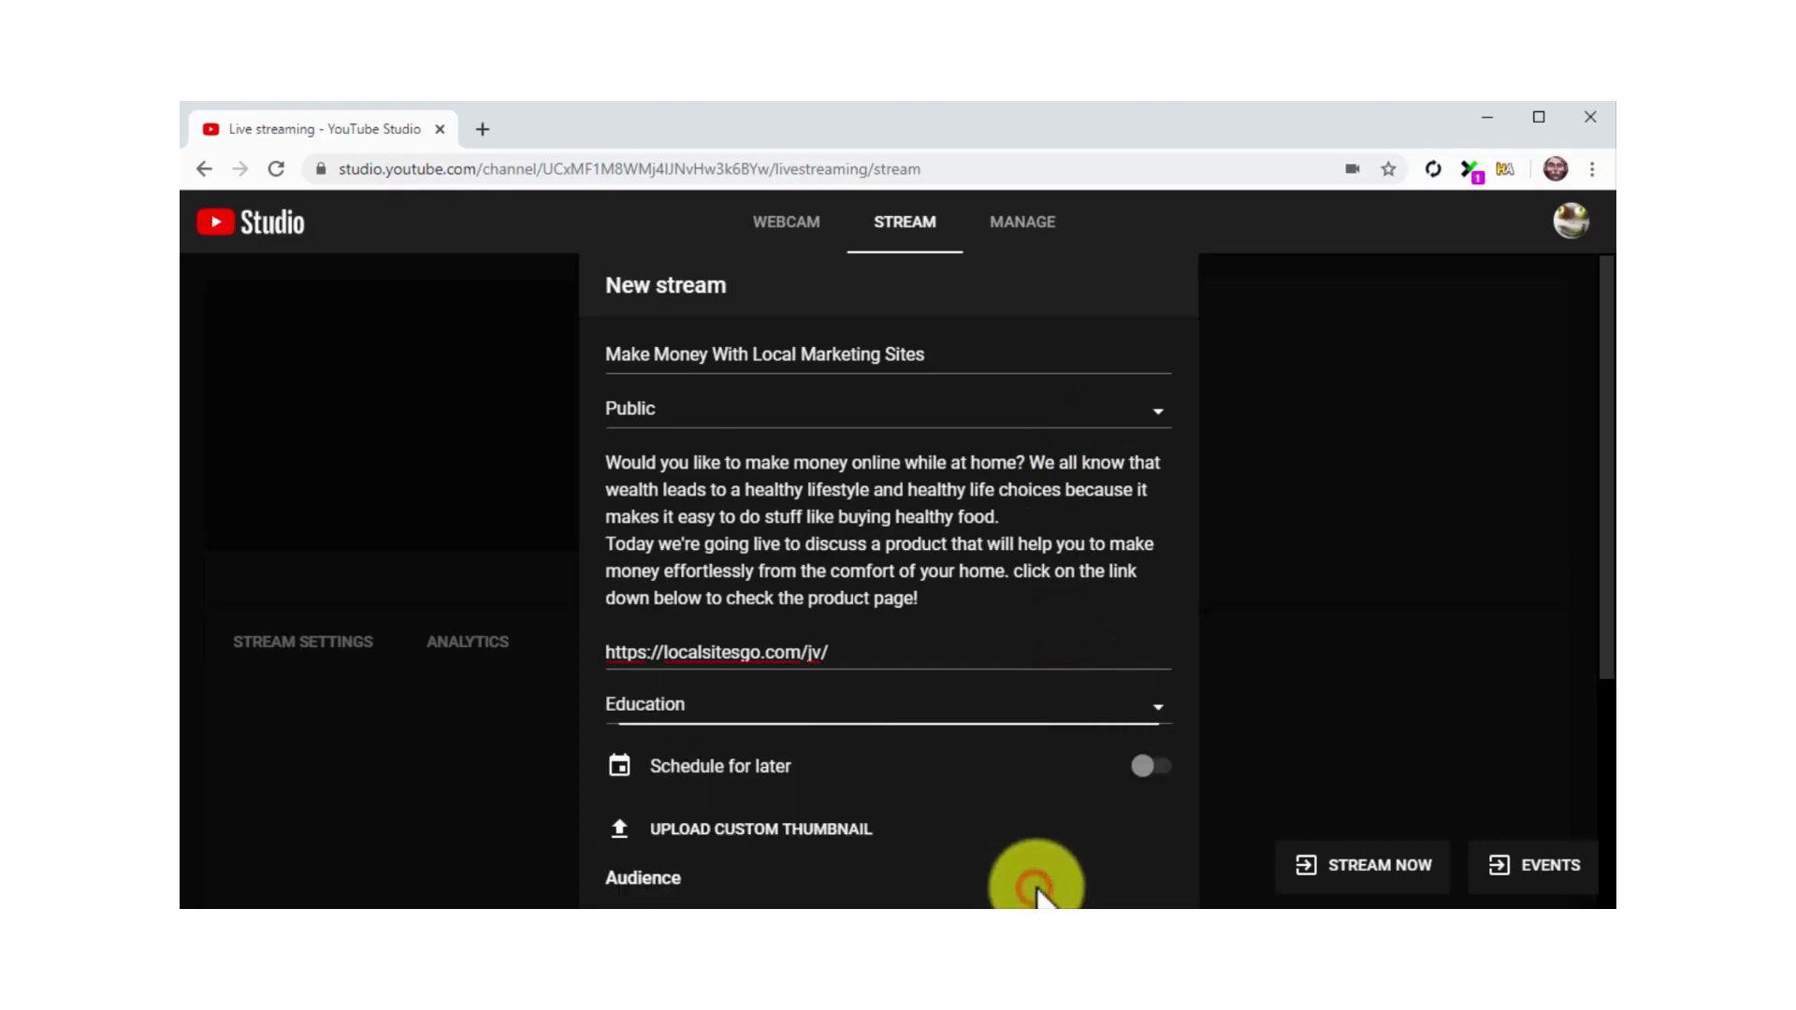
# Upload the localsitesgo image from the My Business folder as the custom thumbnail and mark the stream as not made for kids
pyautogui.scroll(-2, 1276, 668)
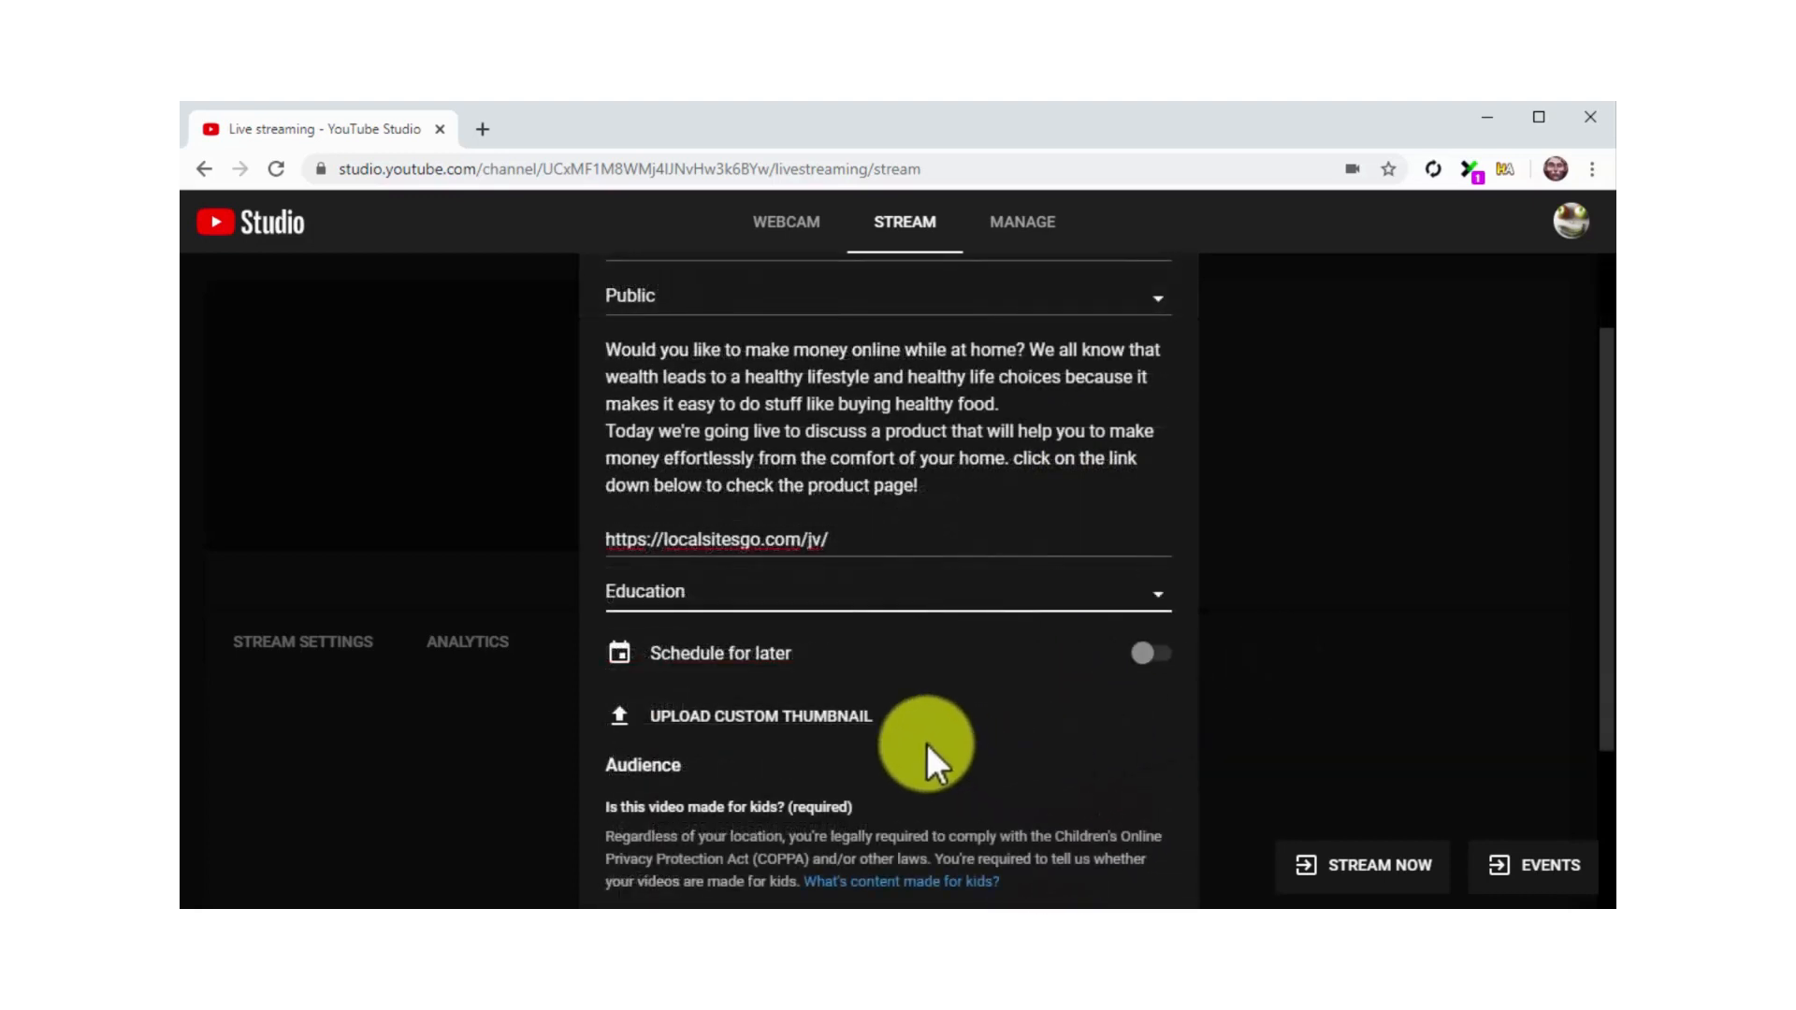
pyautogui.click(848, 721)
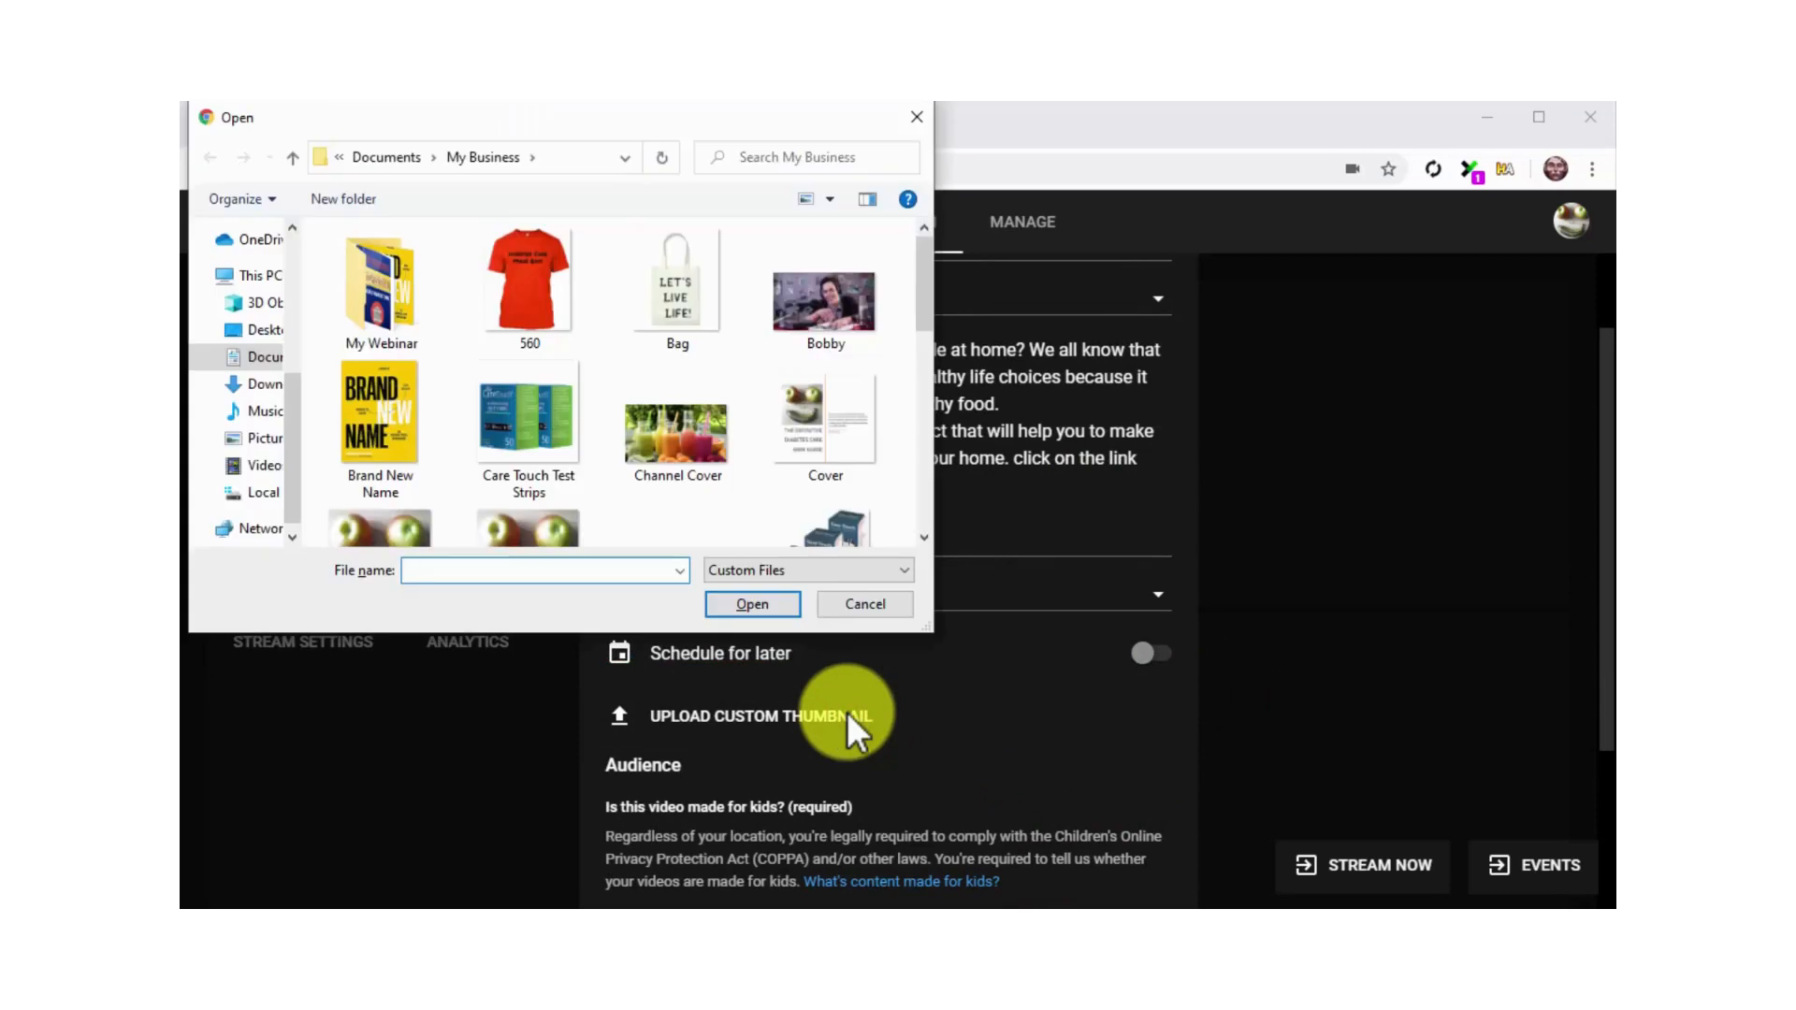
pyautogui.scroll(-3, 754, 479)
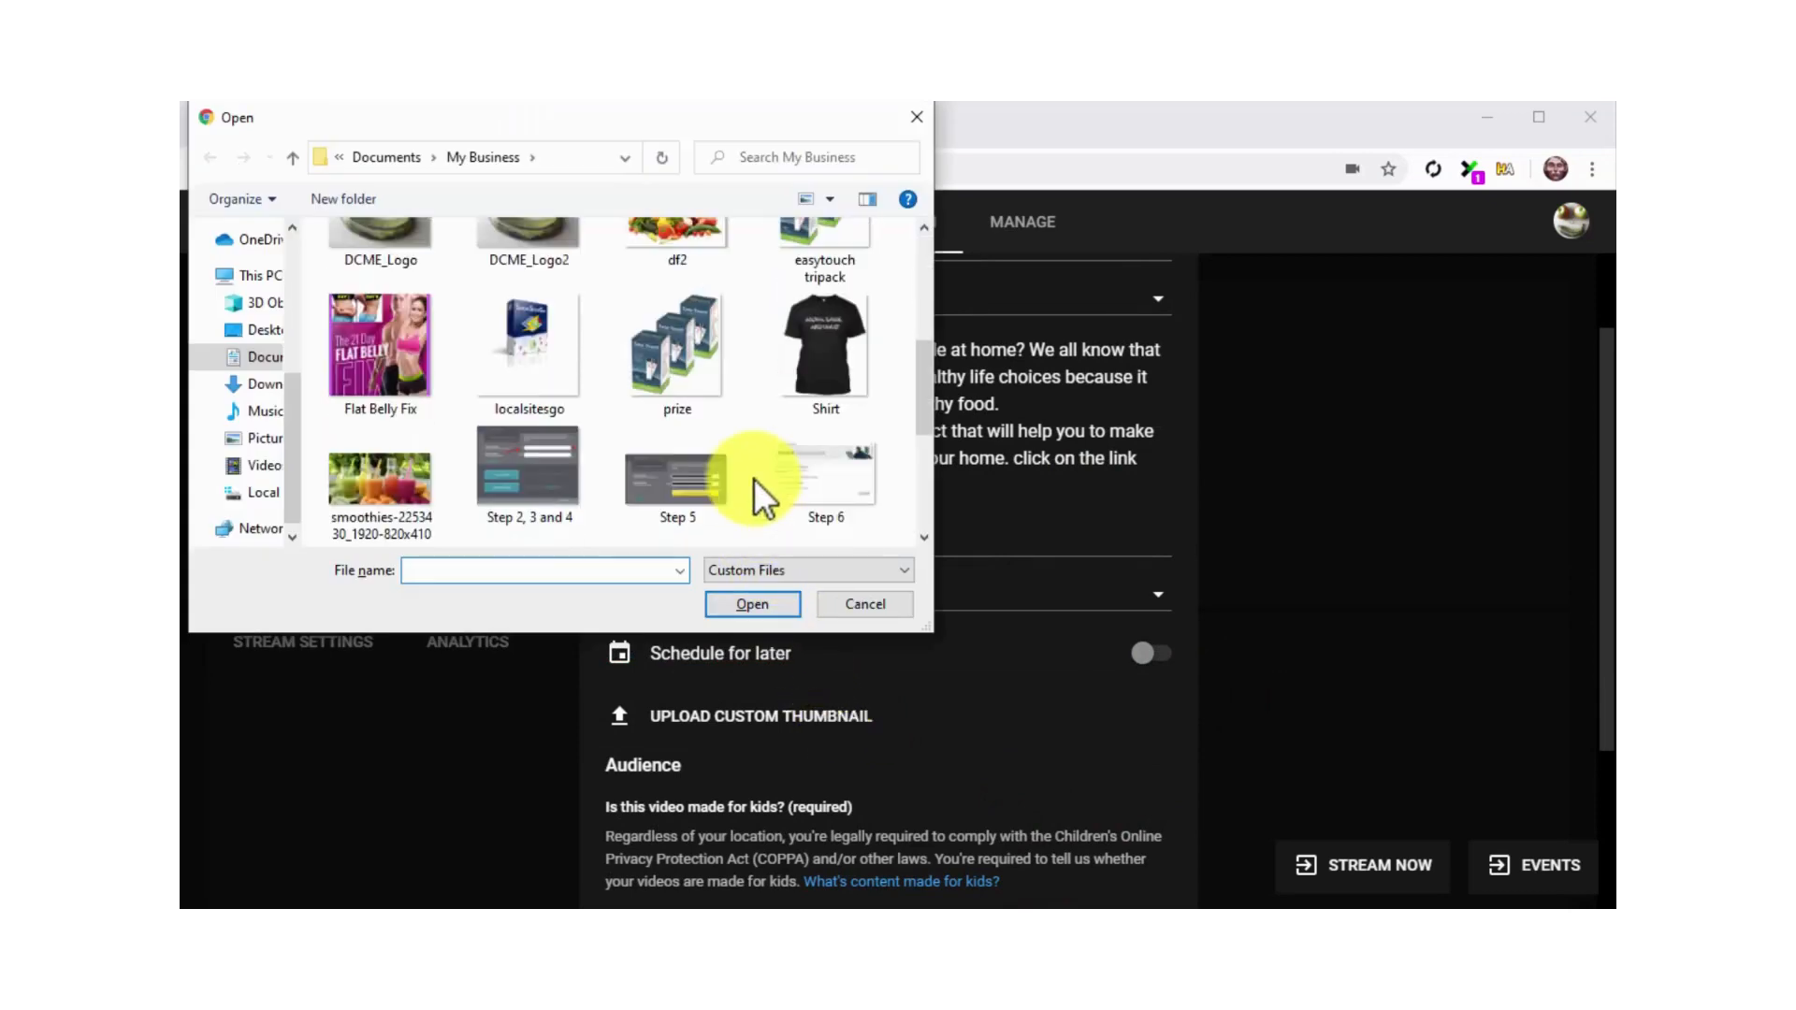
pyautogui.doubleClick(576, 374)
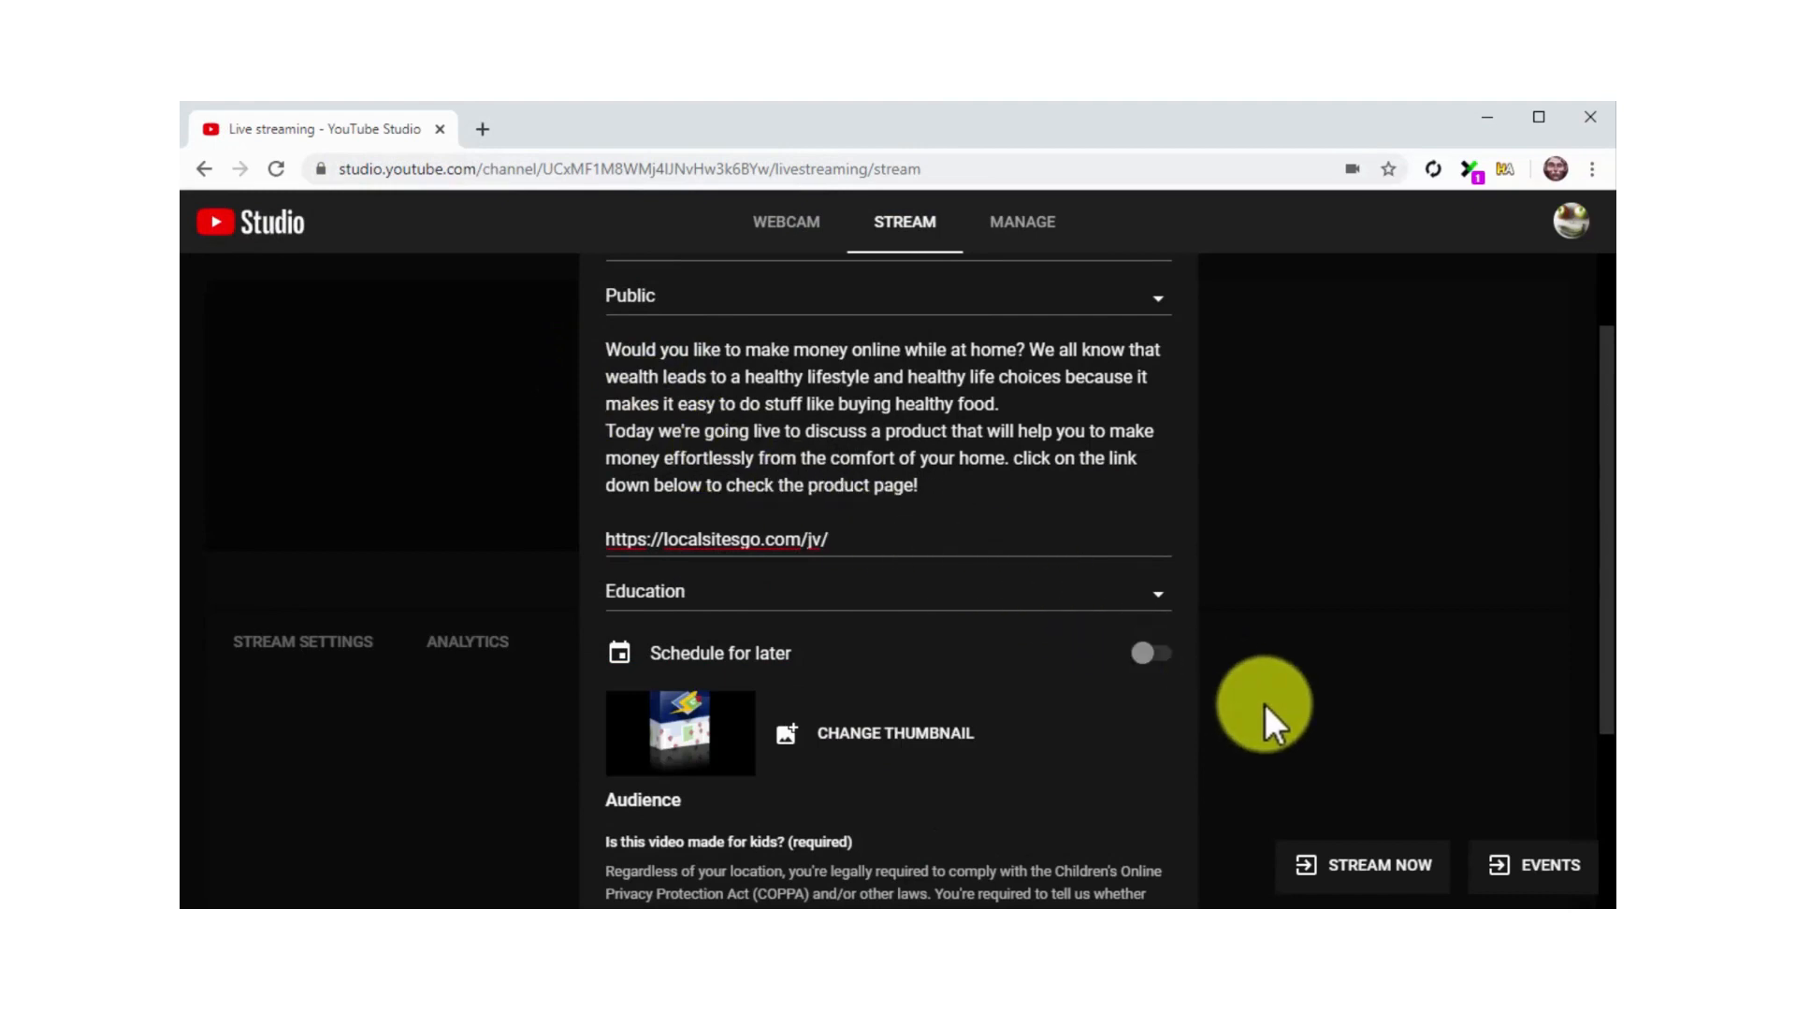
pyautogui.scroll(-2, 1264, 705)
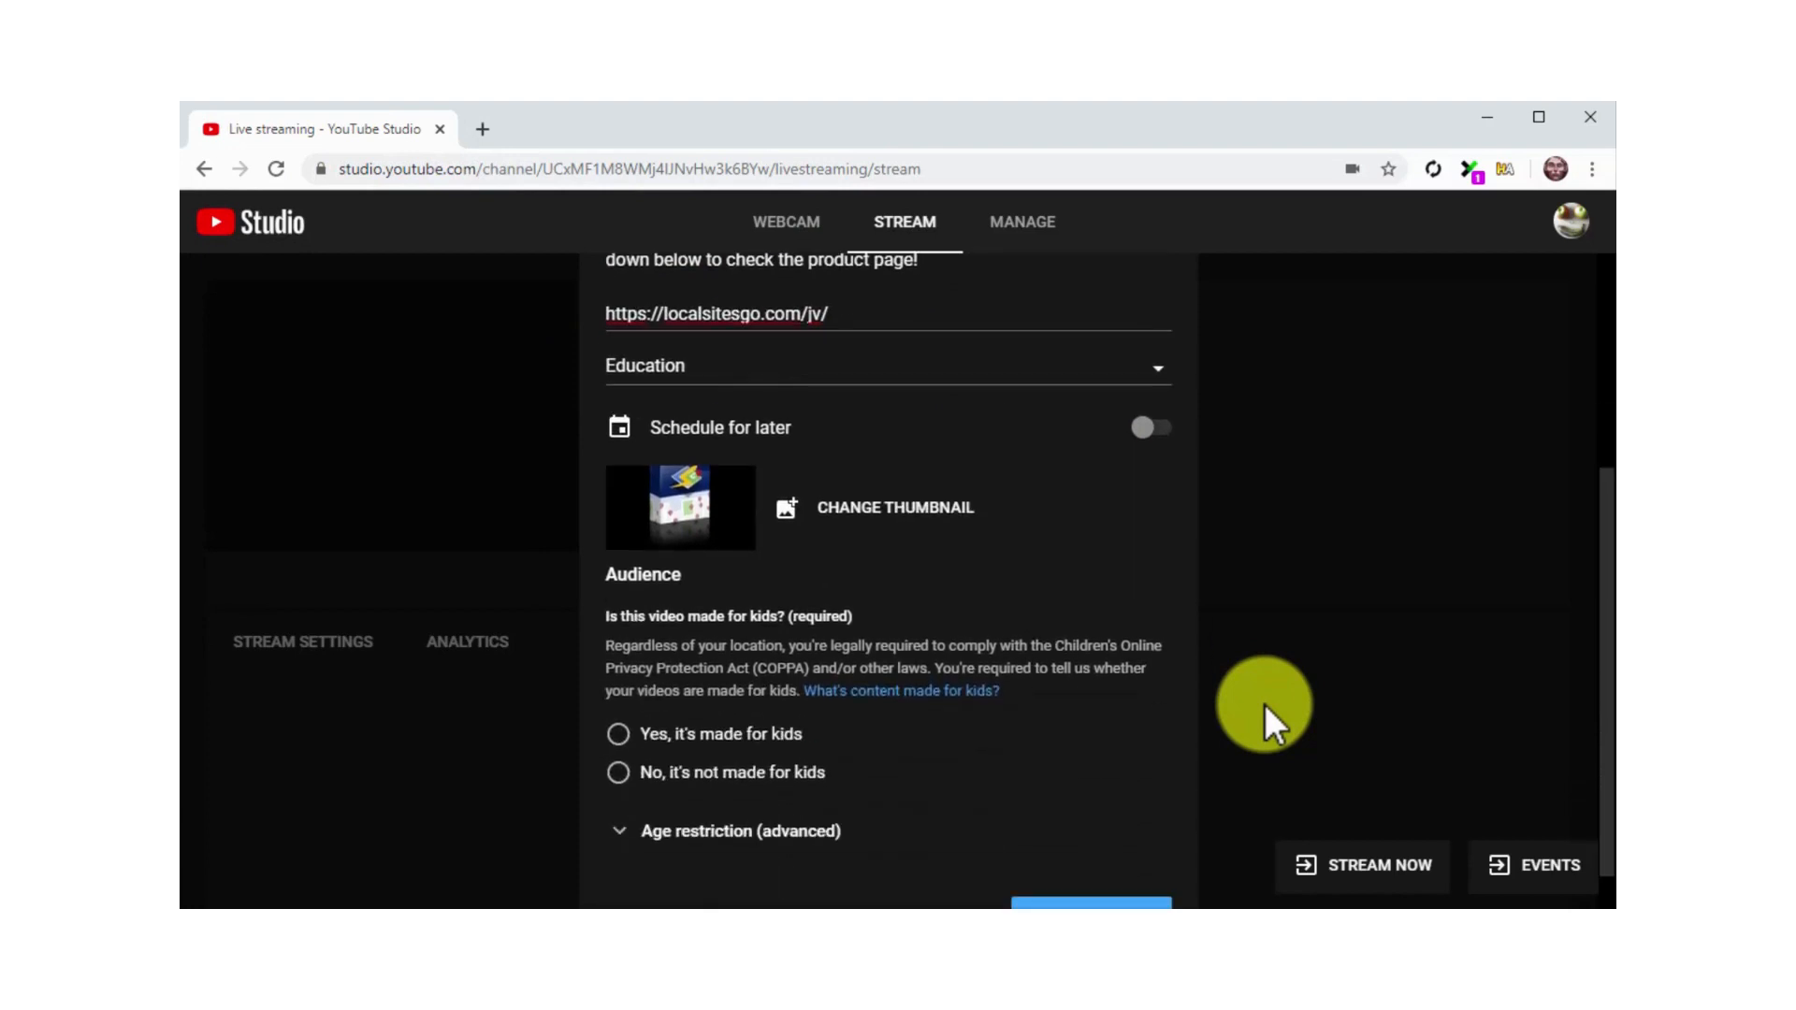
pyautogui.click(806, 776)
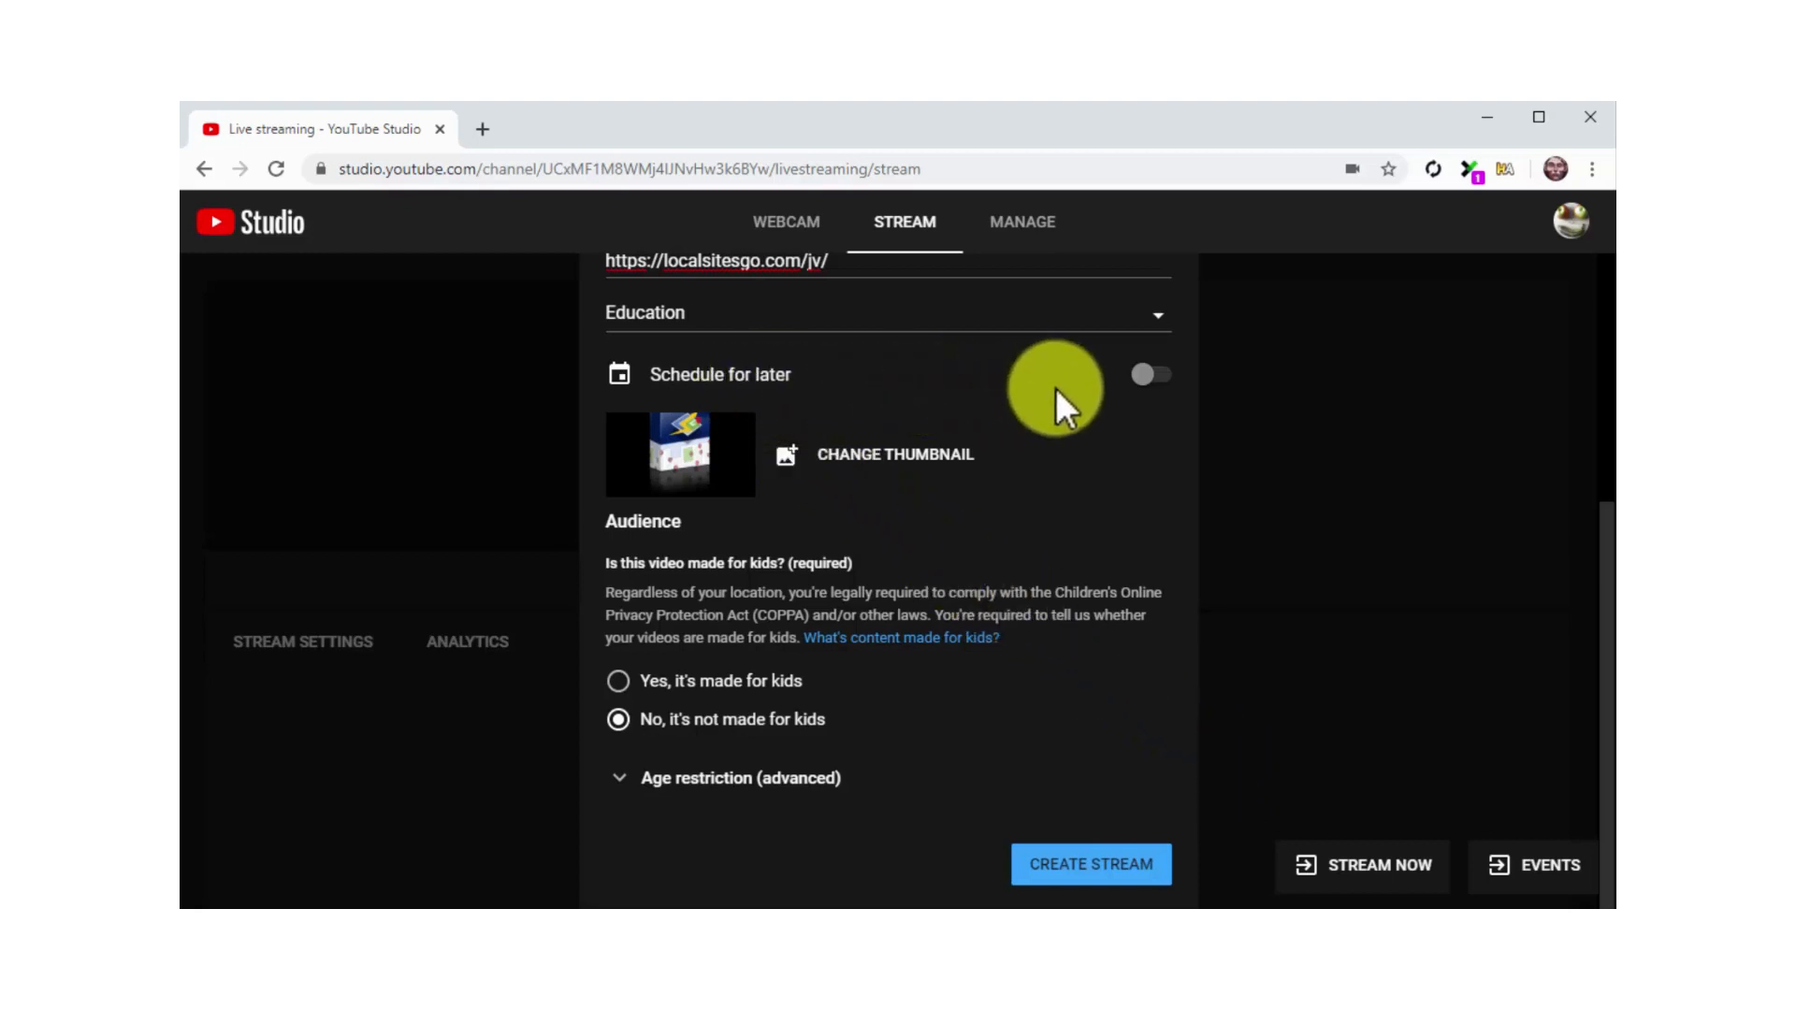
# Schedule the stream for Thu, Mar 26 at 6:00 PM and switch scheduling back off
pyautogui.click(1156, 376)
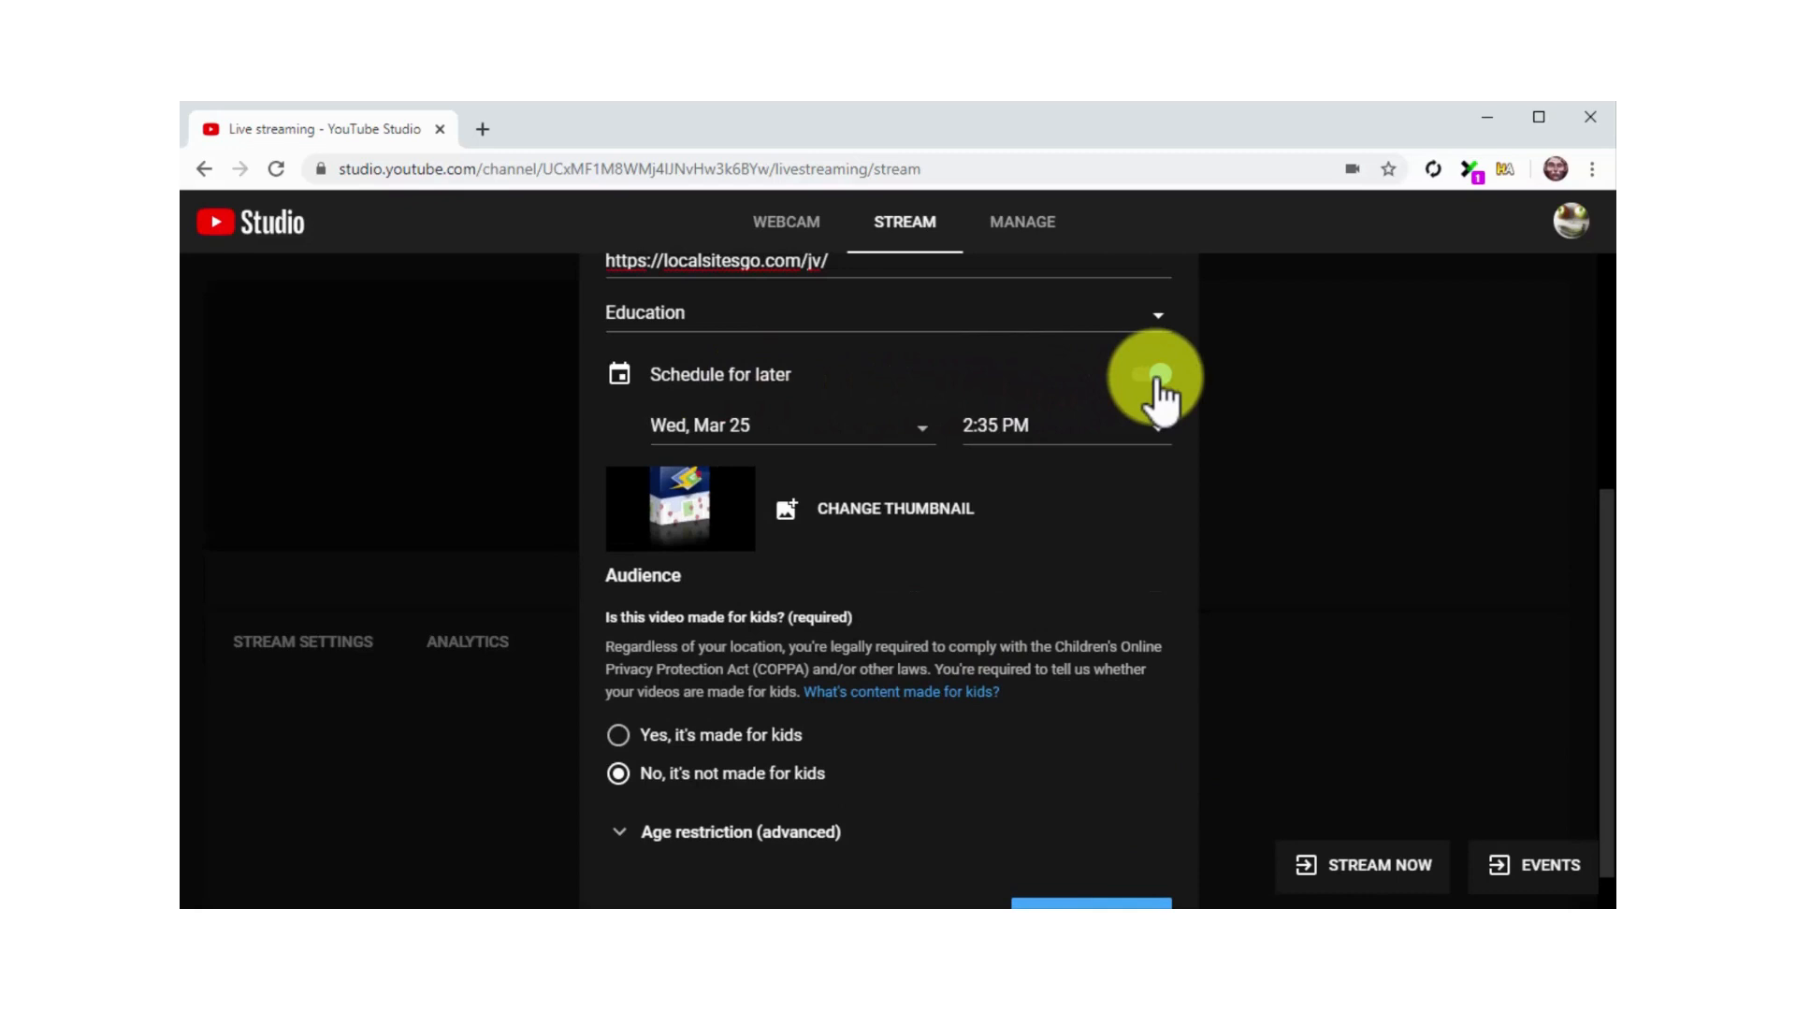
pyautogui.click(876, 426)
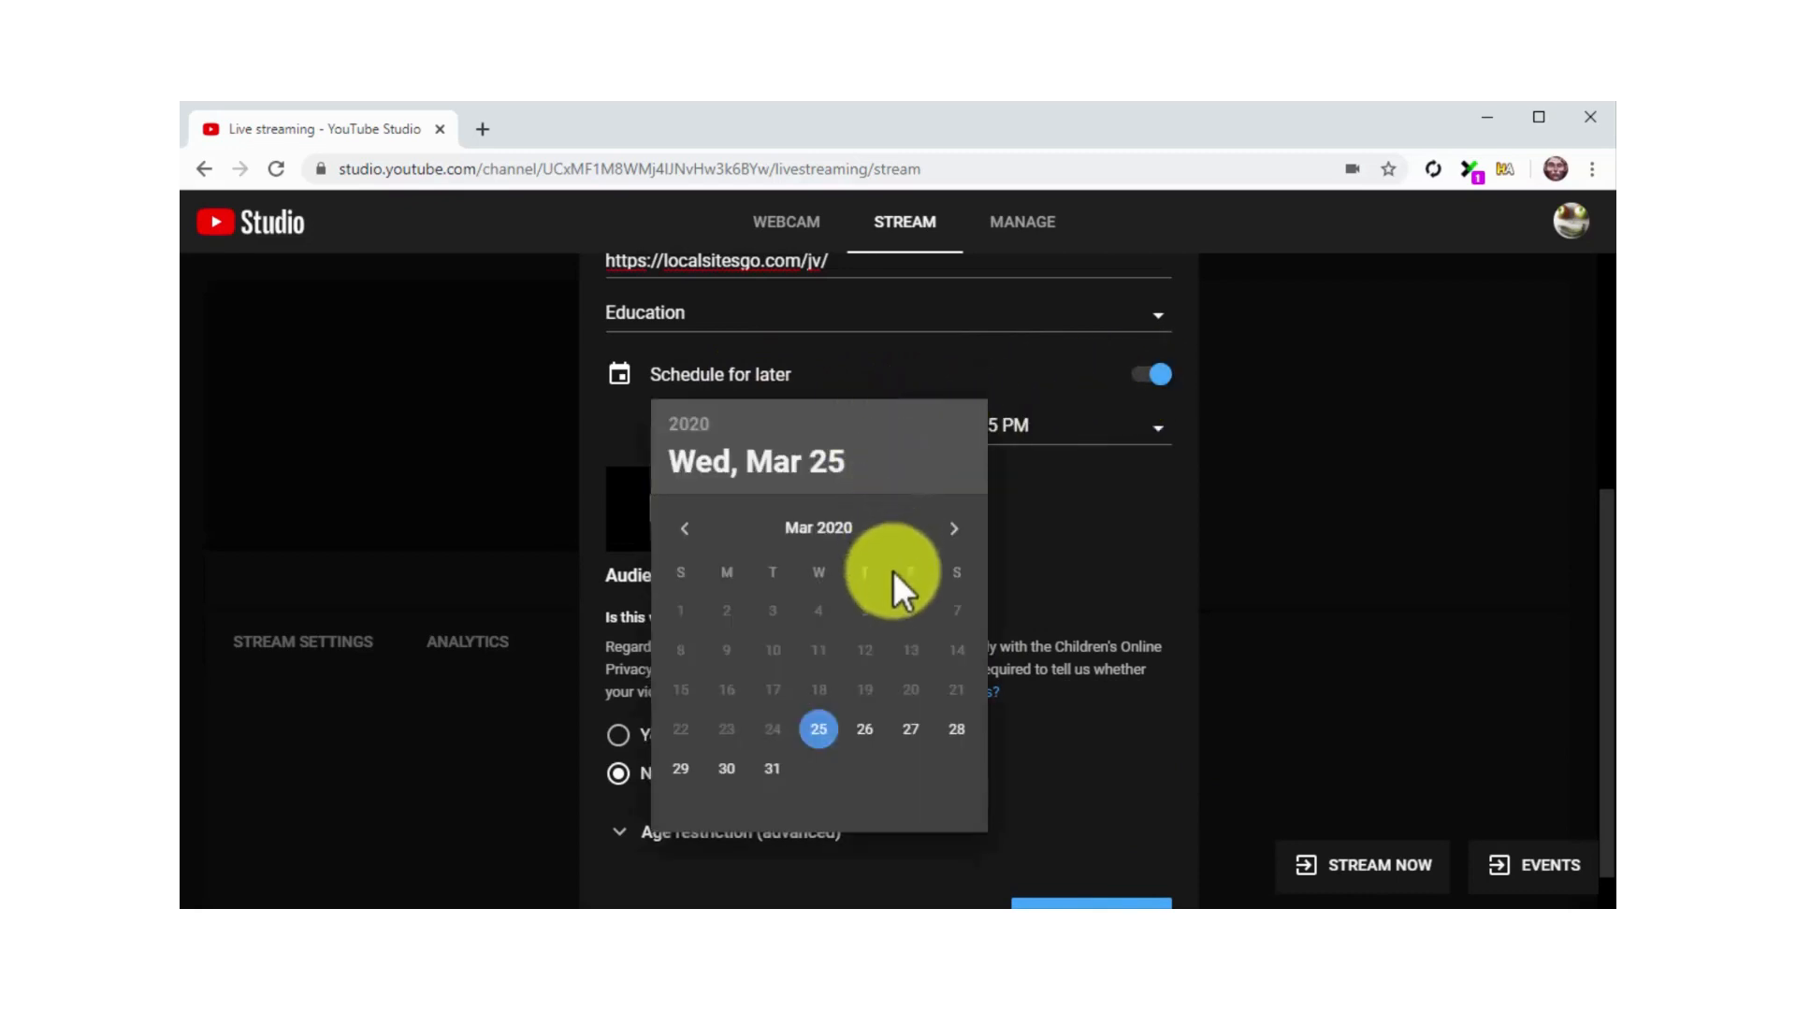
pyautogui.click(866, 727)
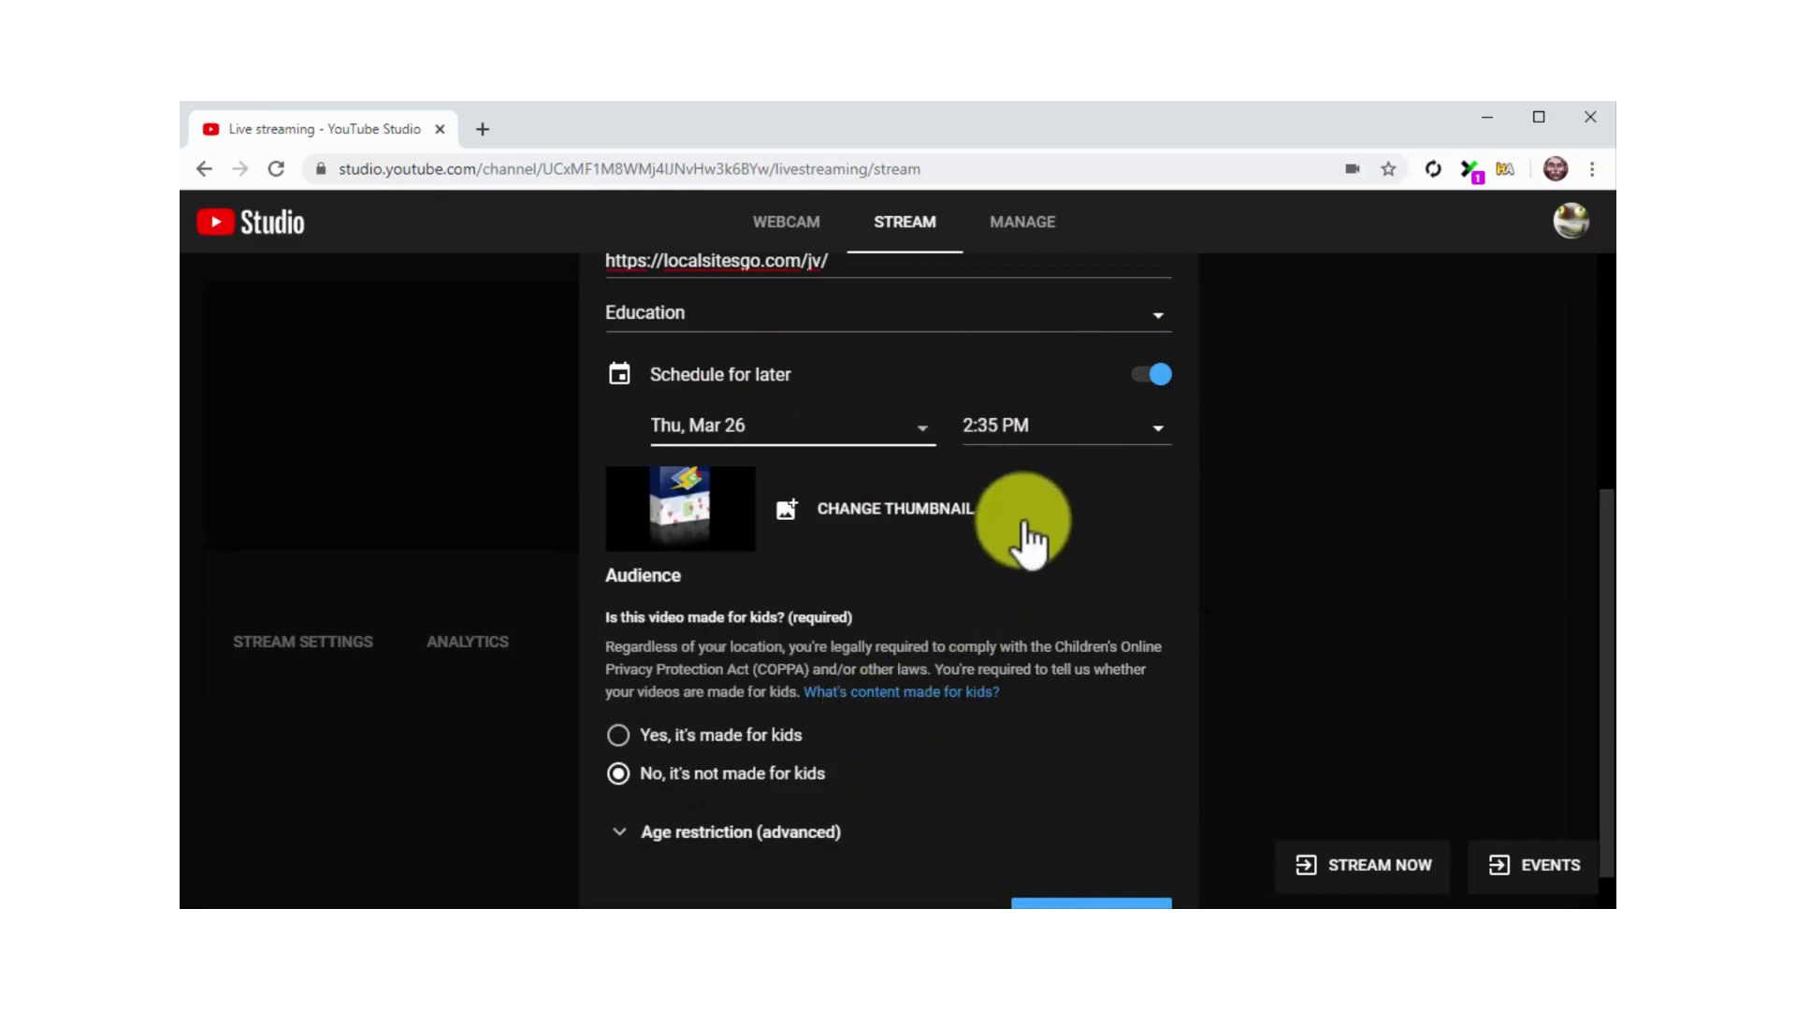
pyautogui.click(1037, 432)
pyautogui.scroll(-15, 1046, 673)
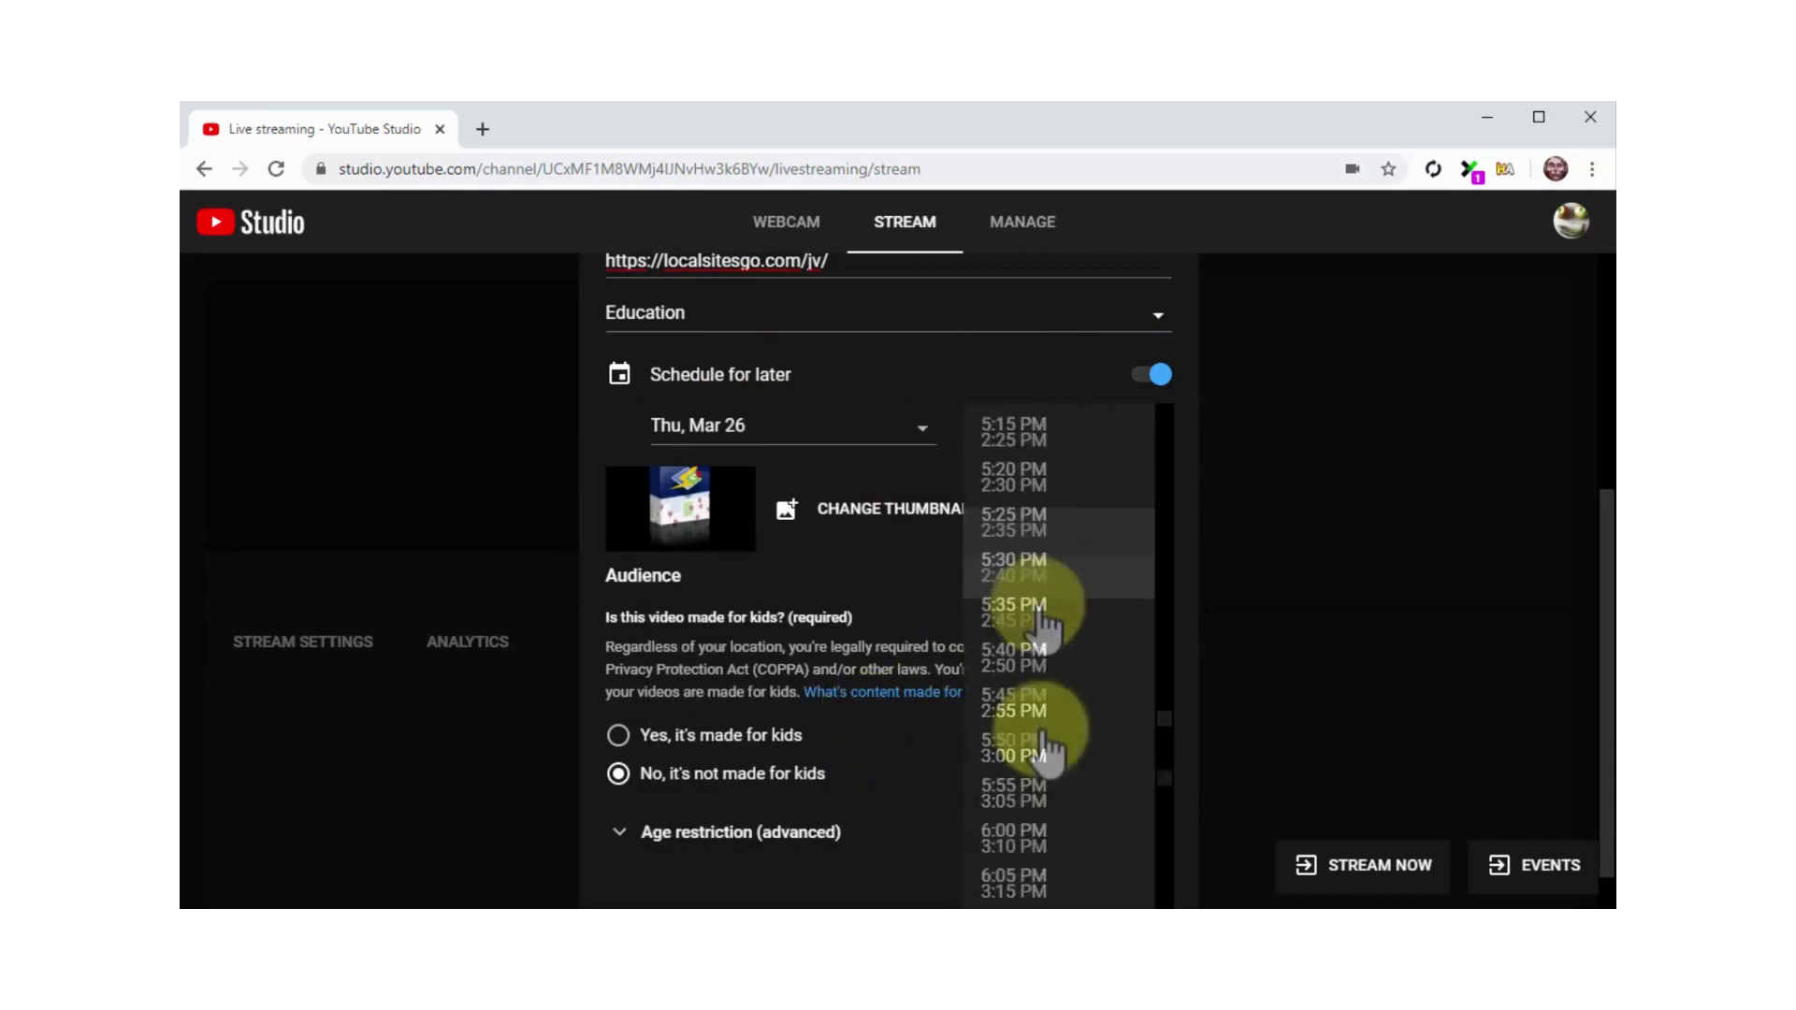
pyautogui.click(1035, 800)
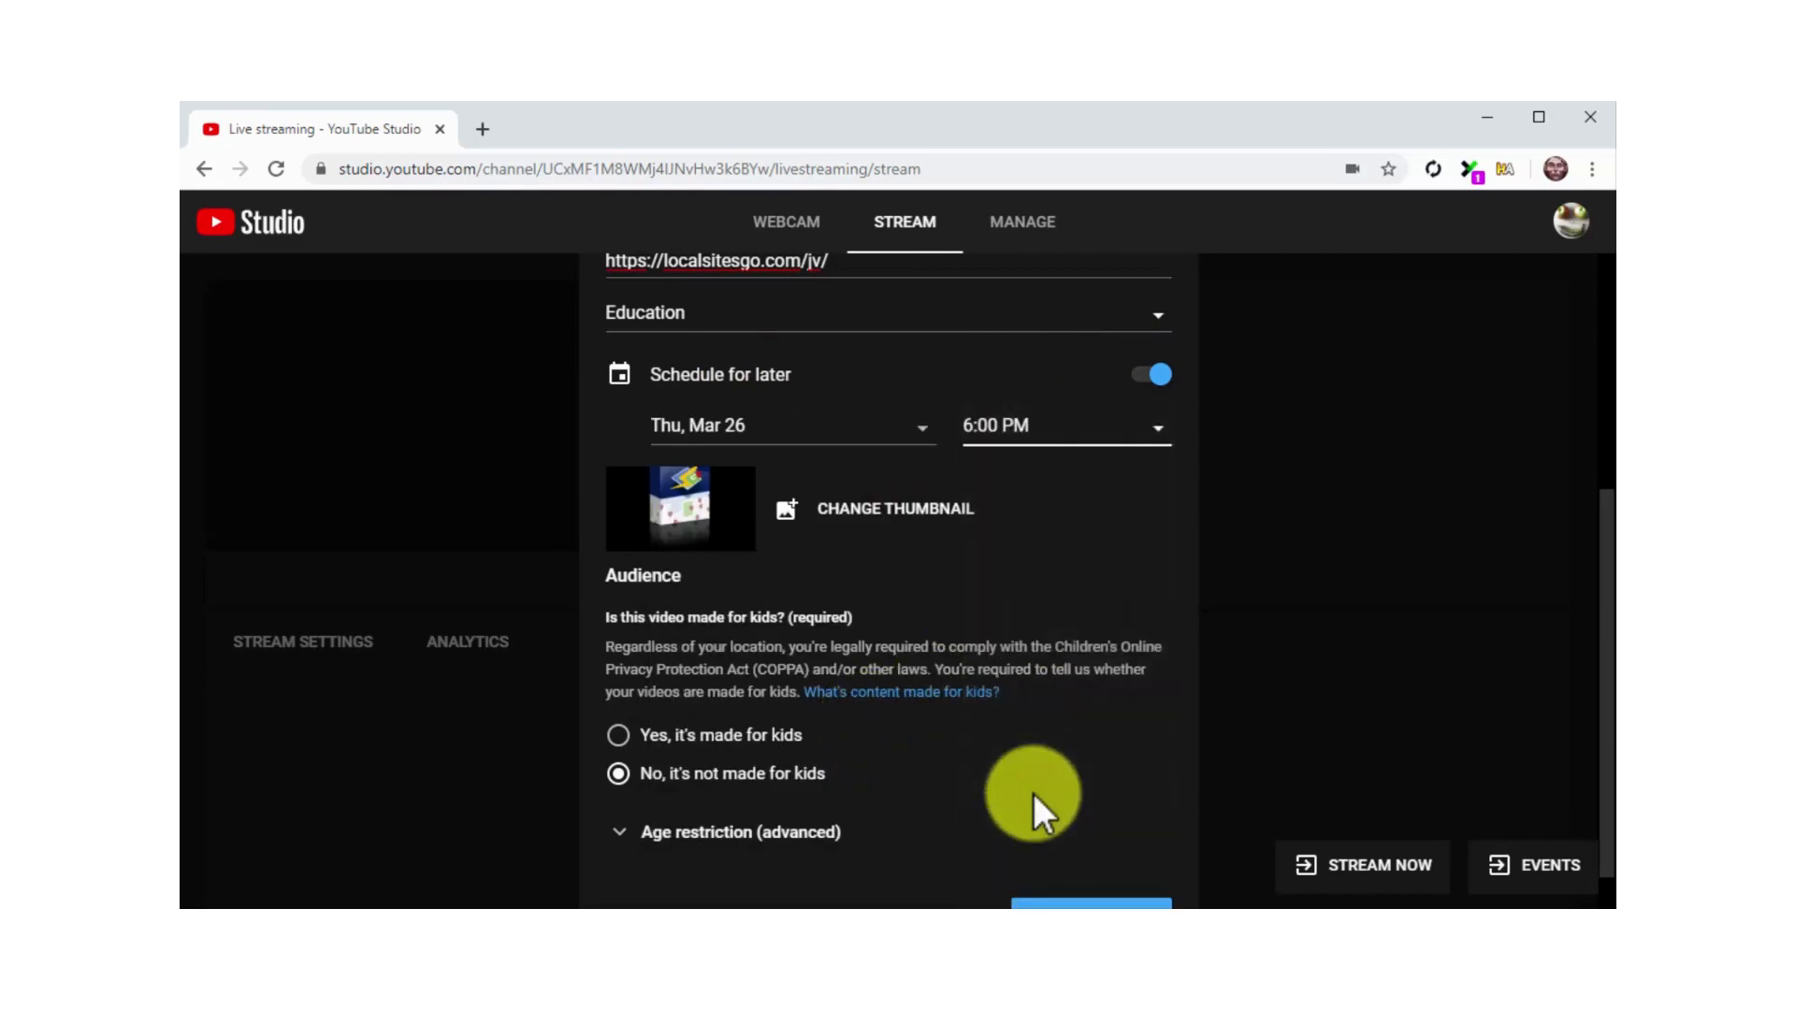
pyautogui.scroll(-1, 1034, 795)
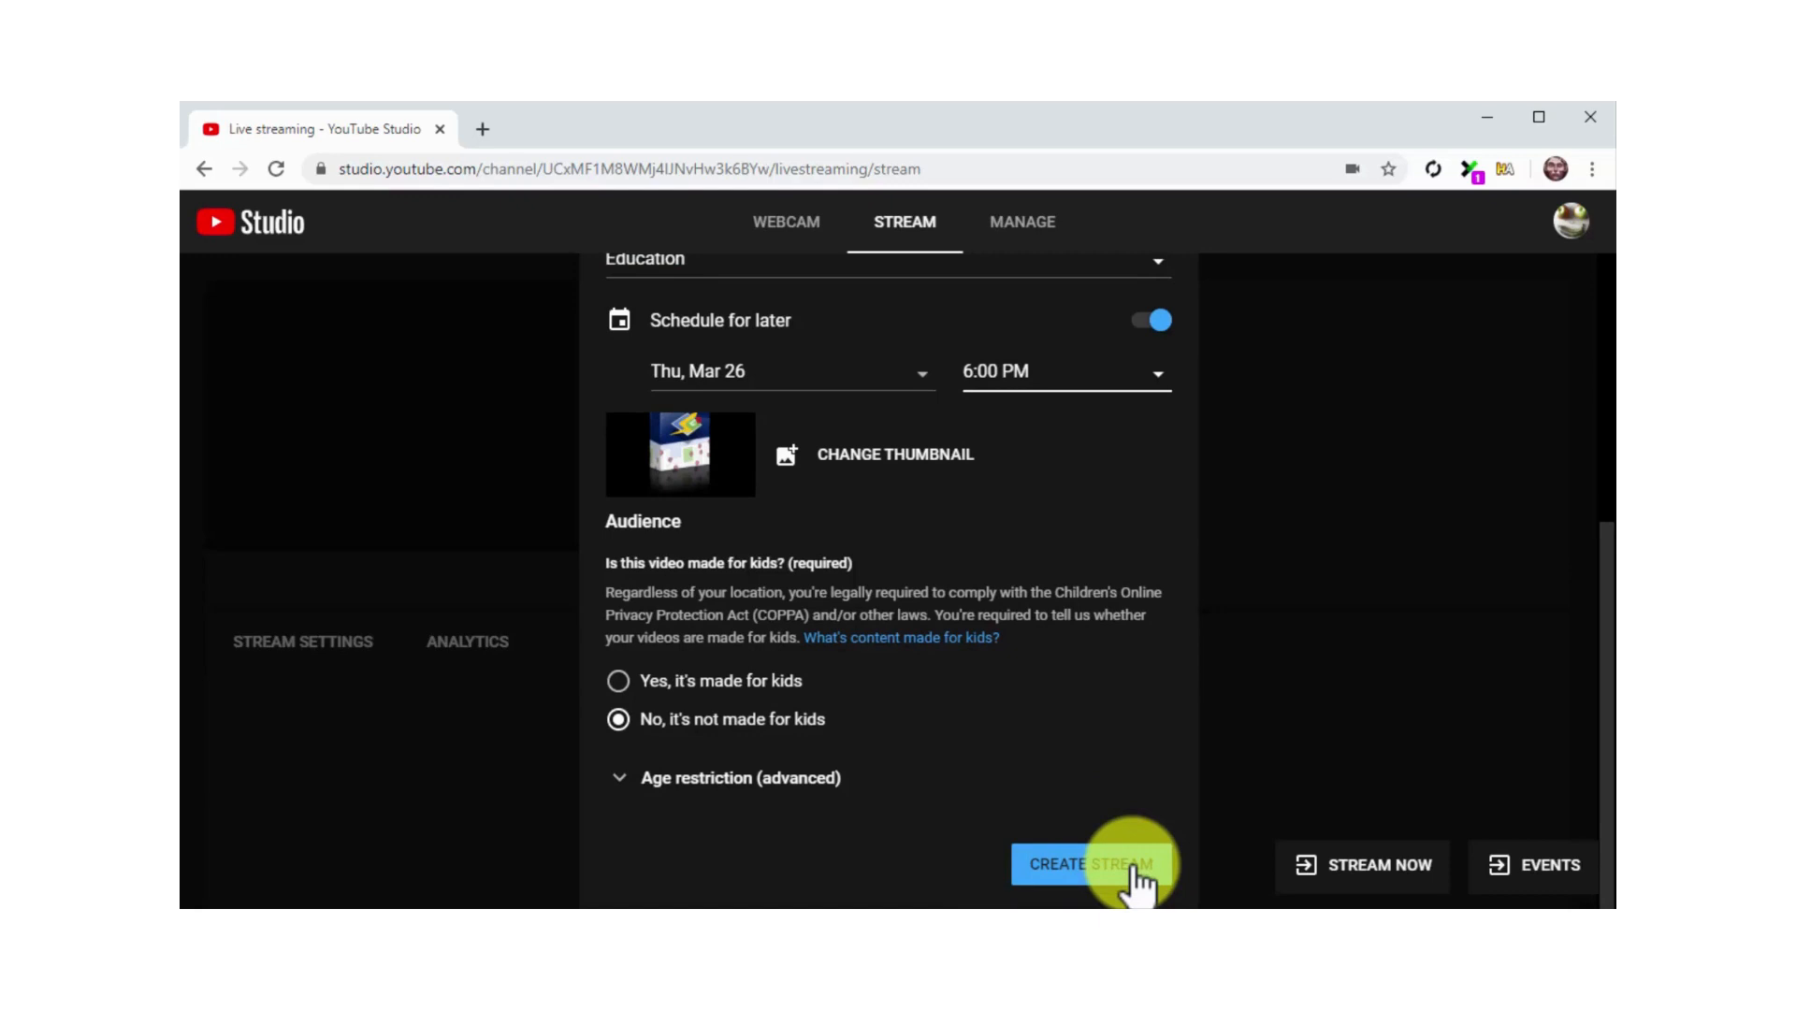
pyautogui.click(1128, 328)
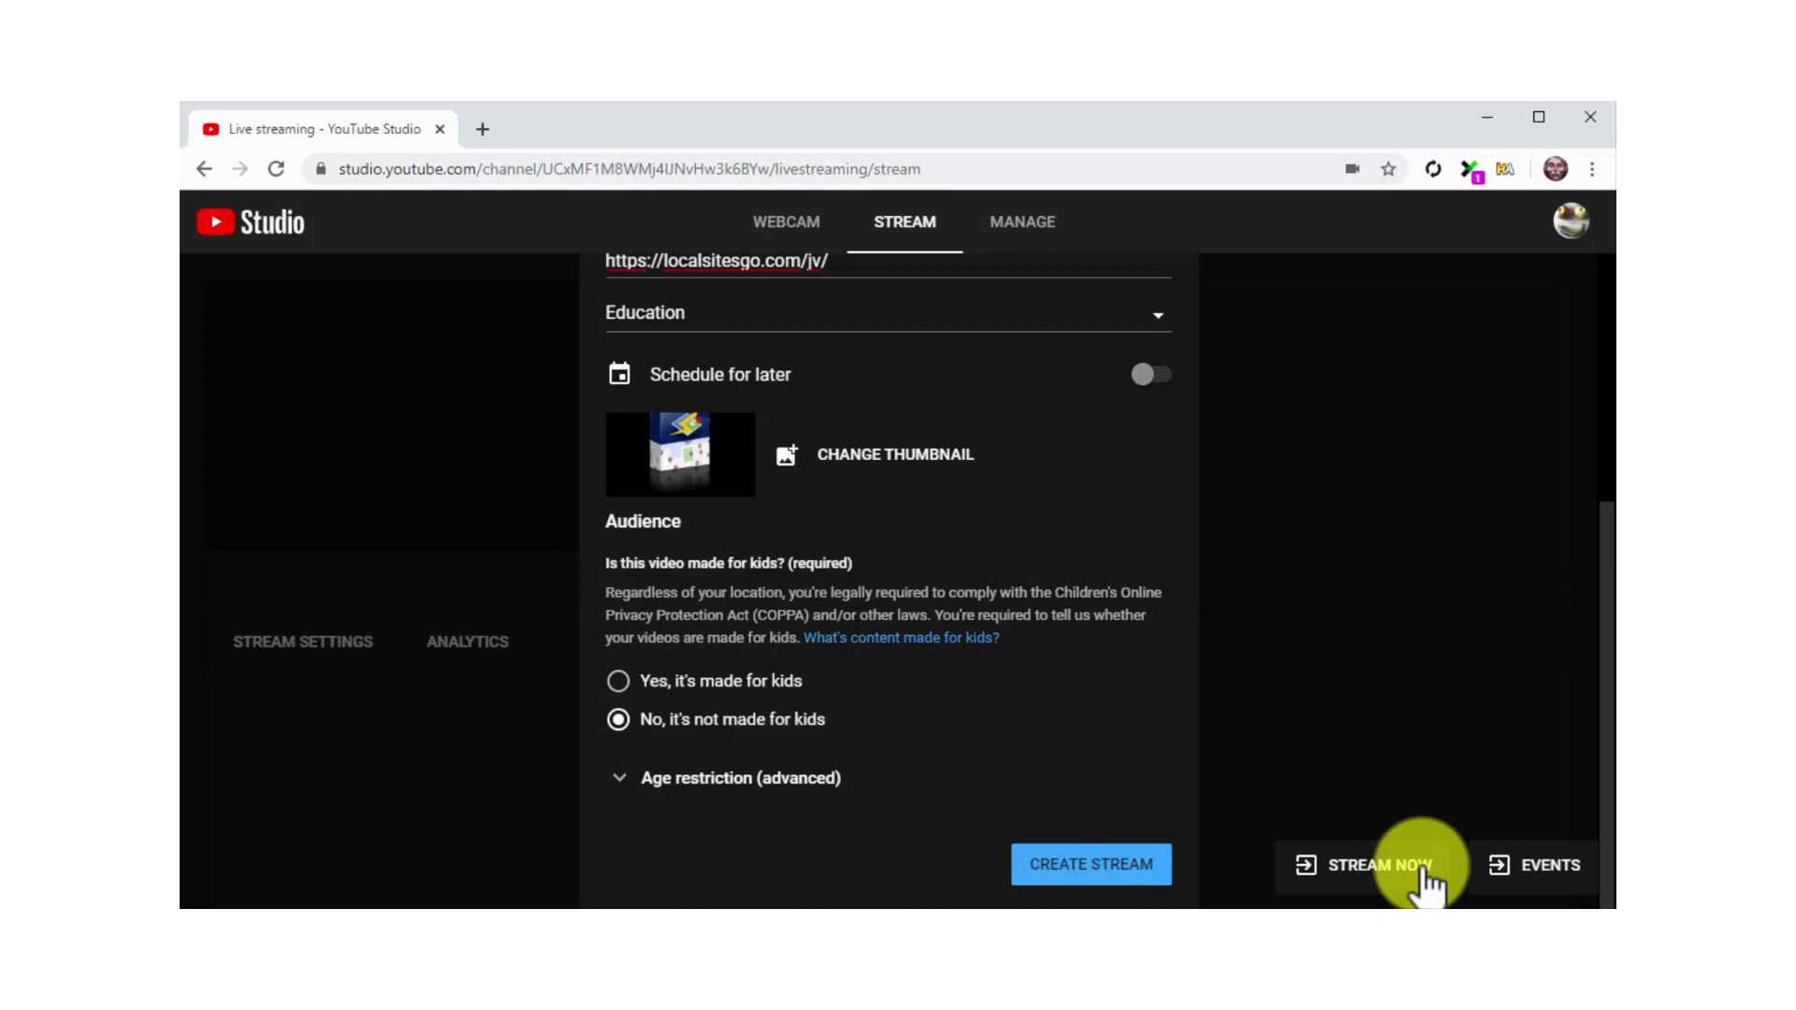
pyautogui.press('F10')
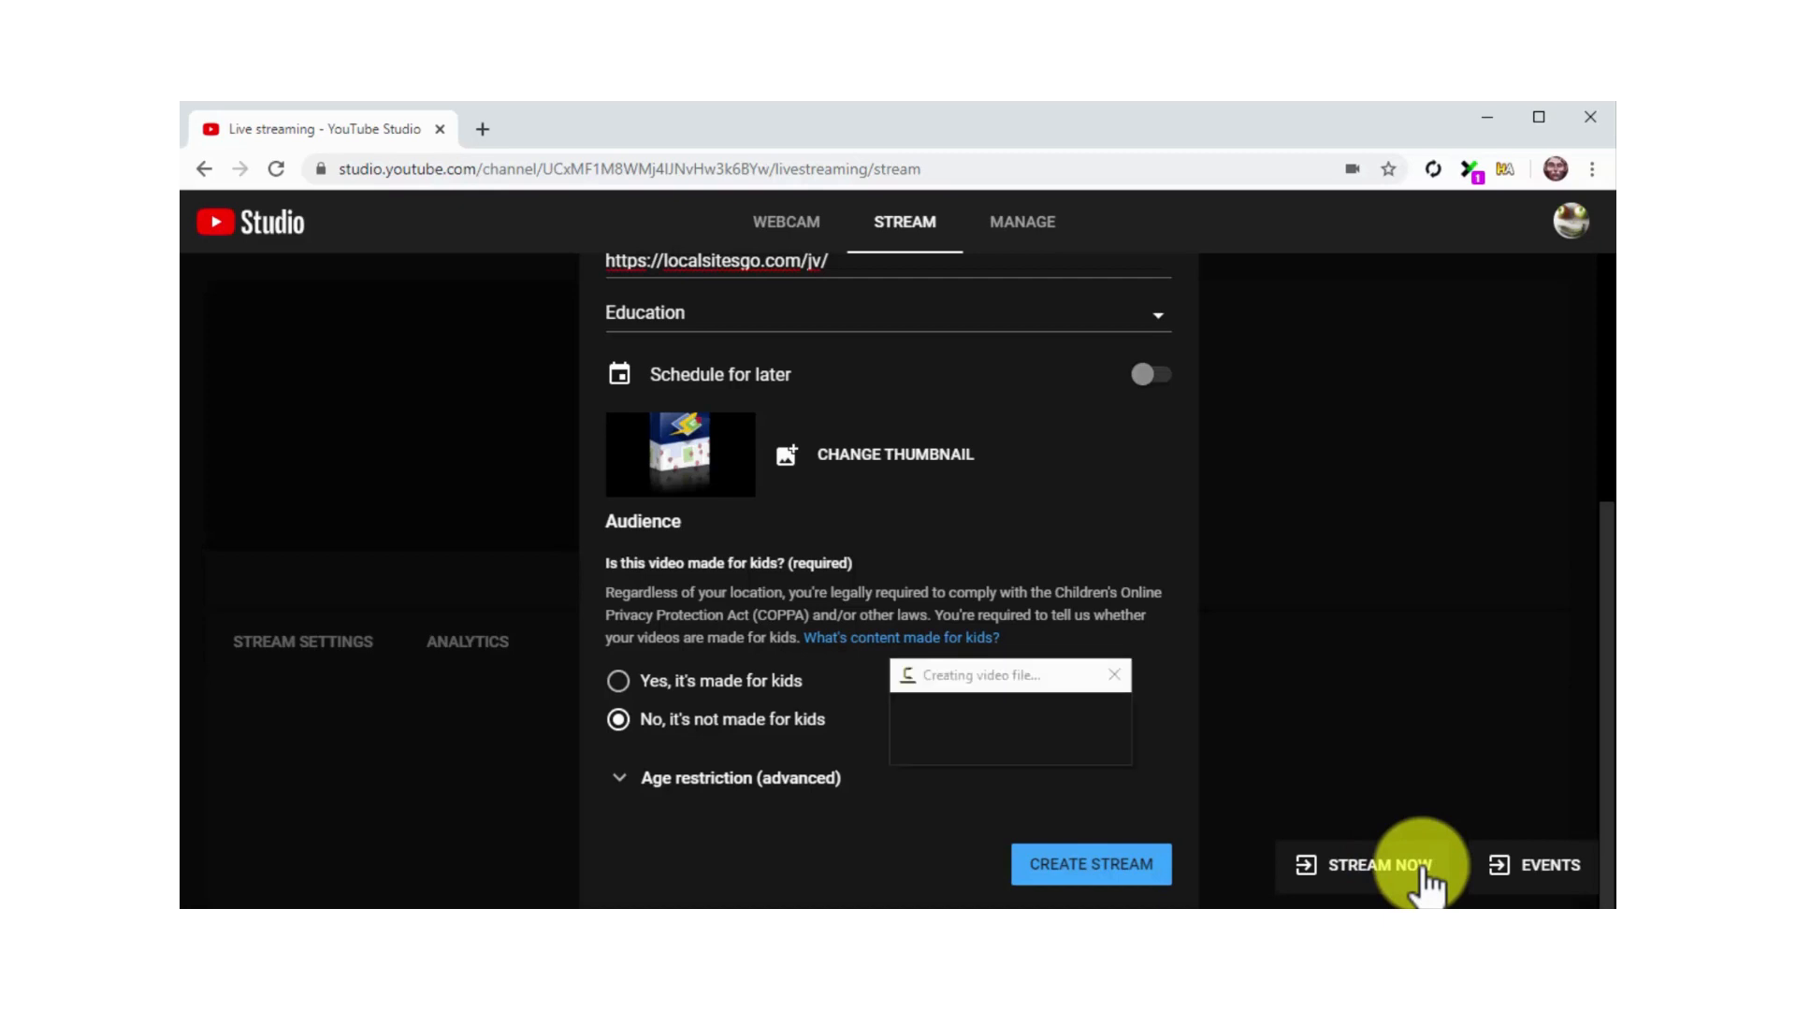